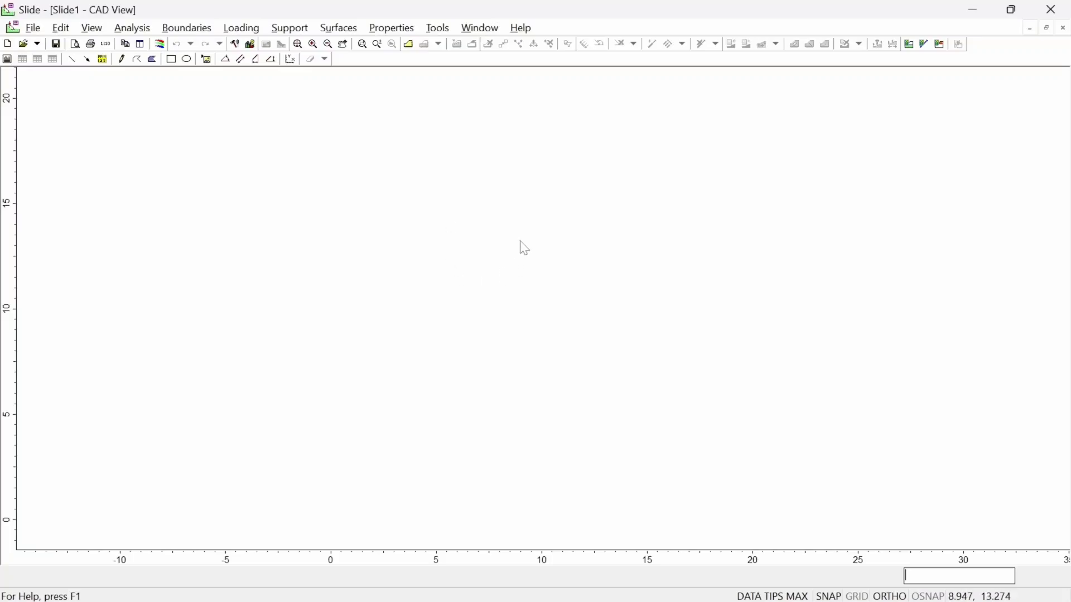
Open the material table image in the TUGAS UAS folder, examine the material names and unit weights, and return to Slide.
key("alt+Tab")
key("Tab")
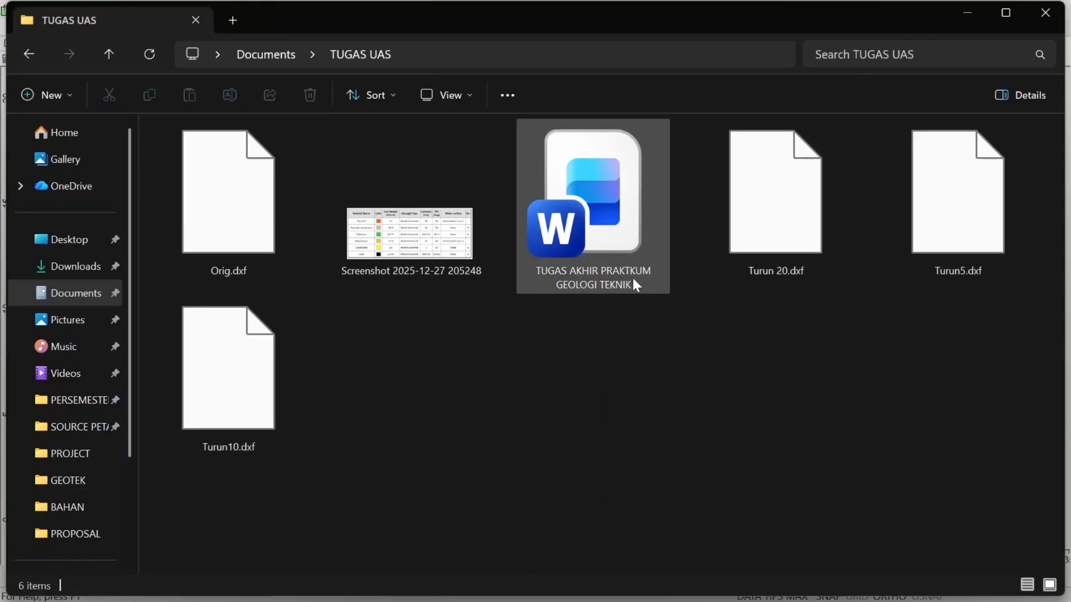
double_click(431, 216)
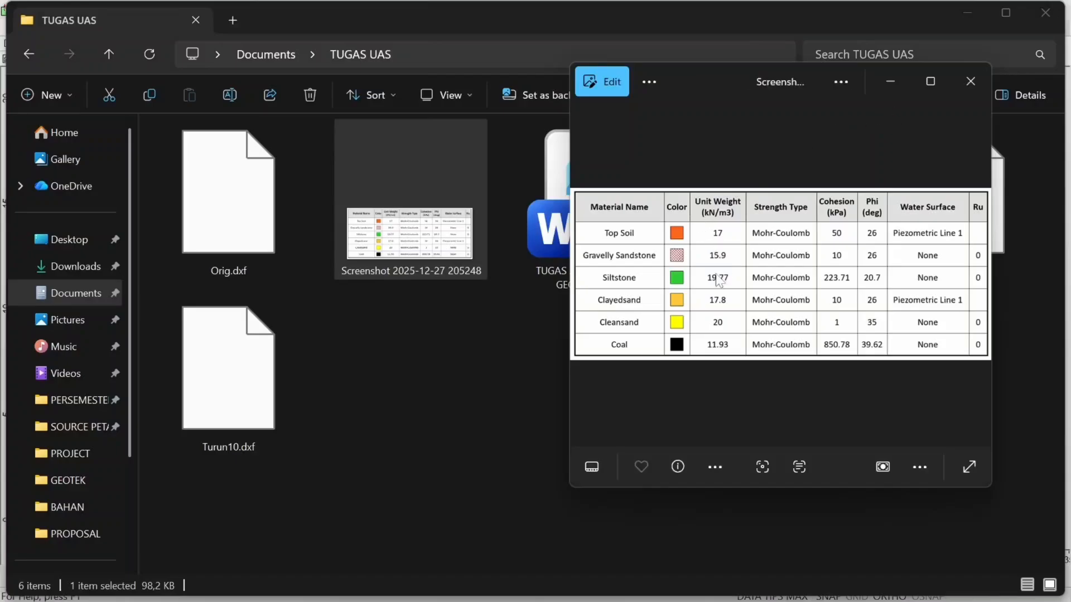
scroll(719, 280, "up", 4)
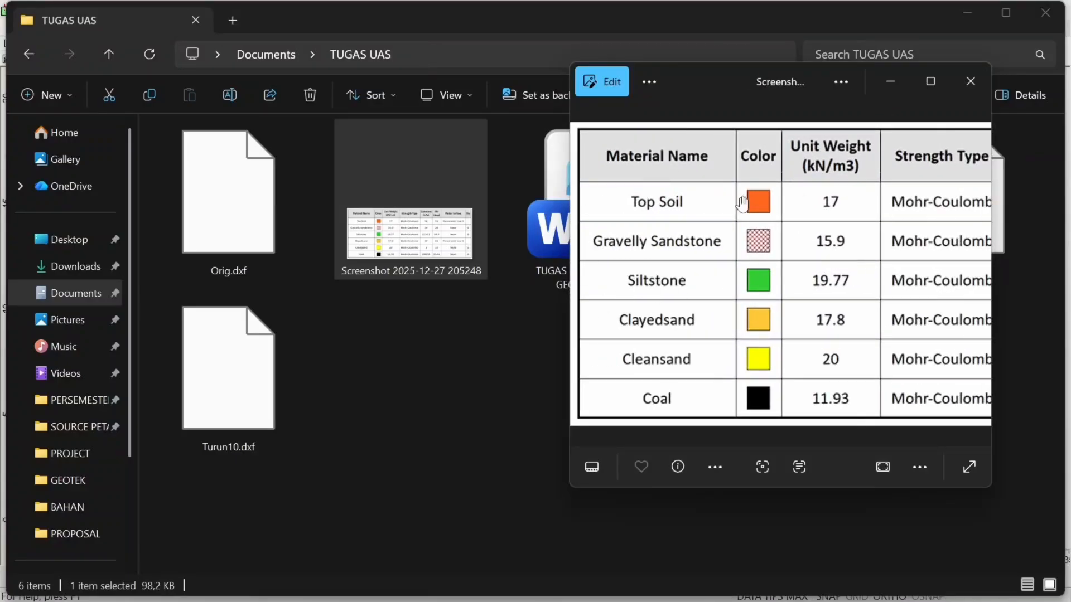
key("alt+Tab")
key("alt+Tab")
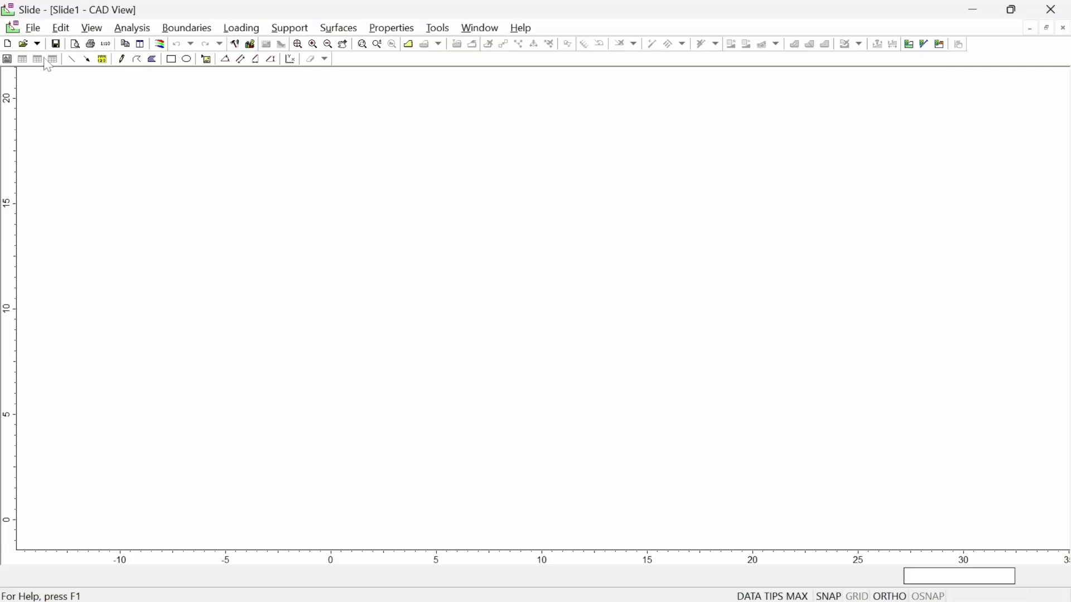
Create three additional blank slope model documents alongside the existing one.
left_click(7, 45)
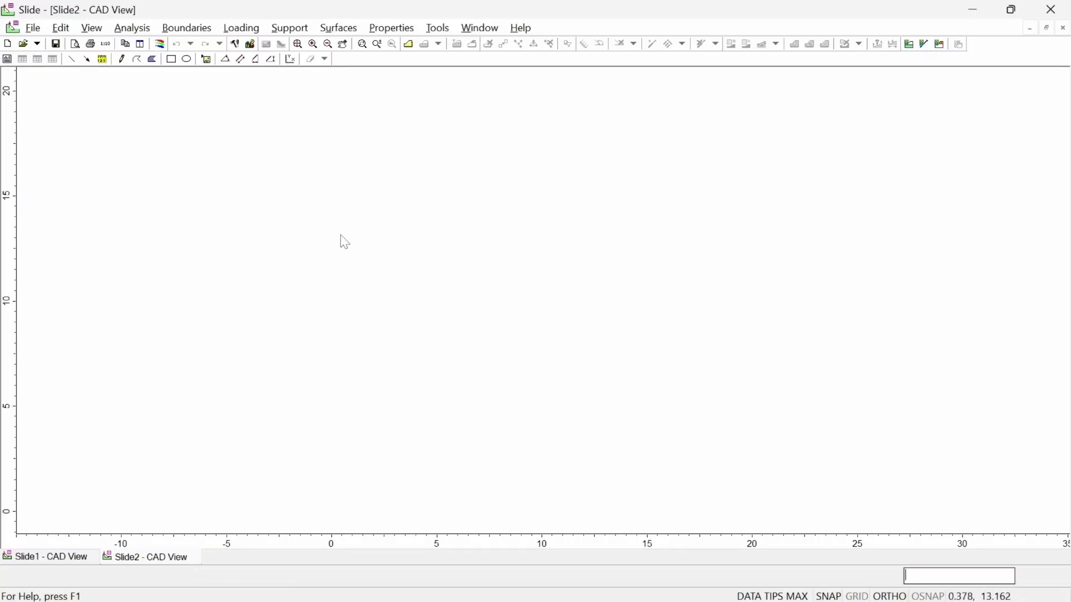
left_click(8, 48)
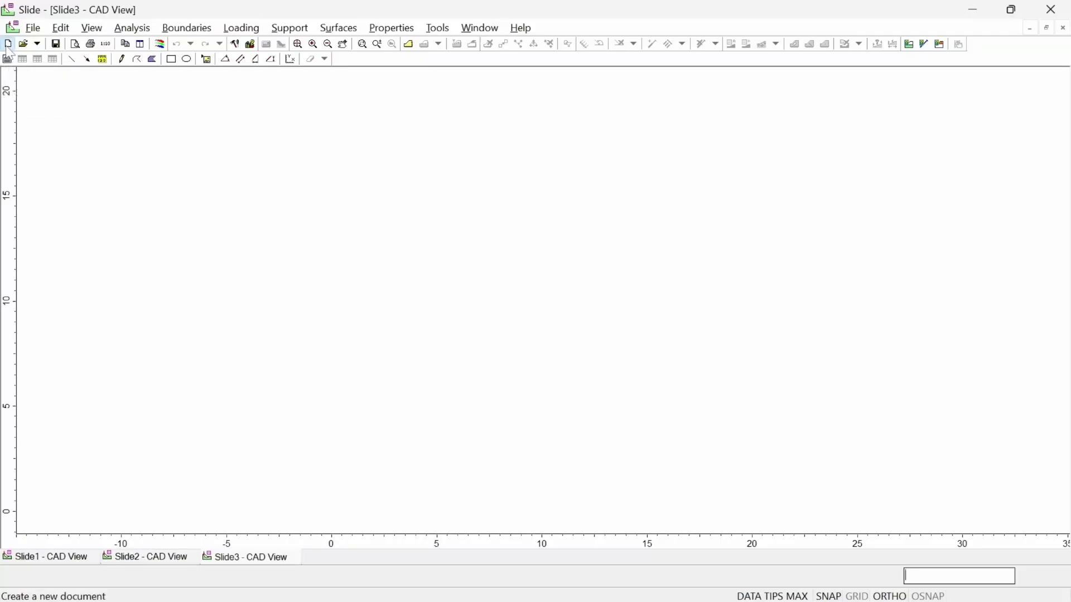
left_click(7, 48)
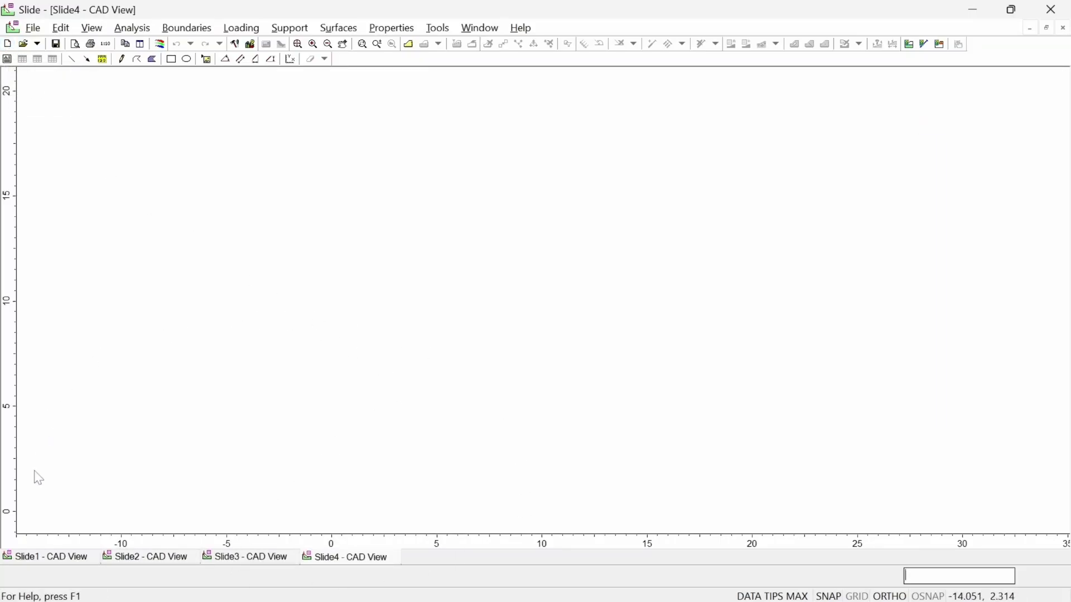
Save the first document, Slide1, as ORIGINAL in the TUGAS UAS folder.
left_click(36, 558)
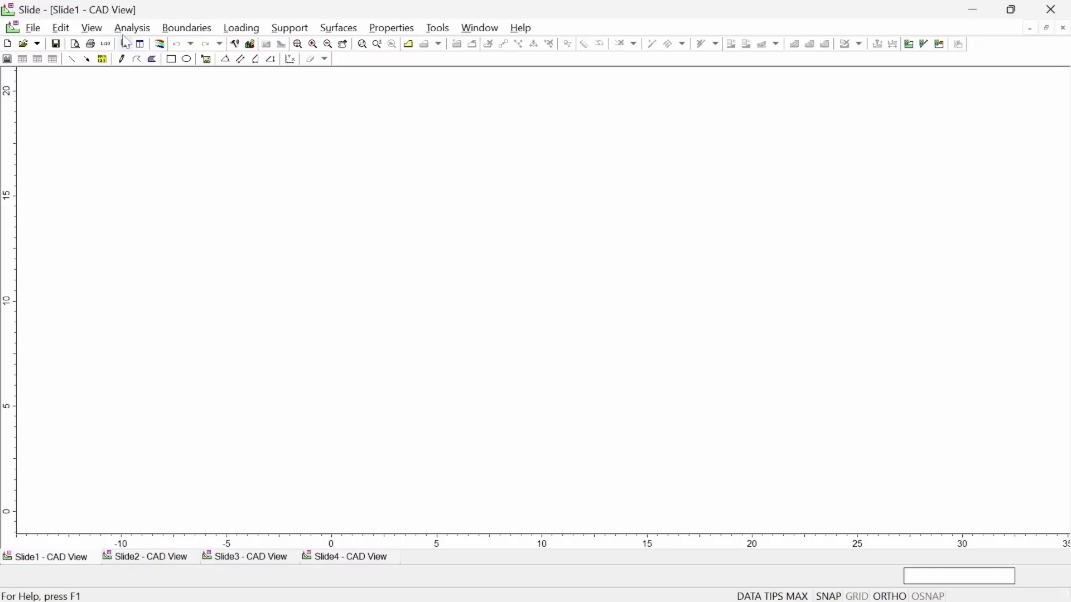
left_click(56, 44)
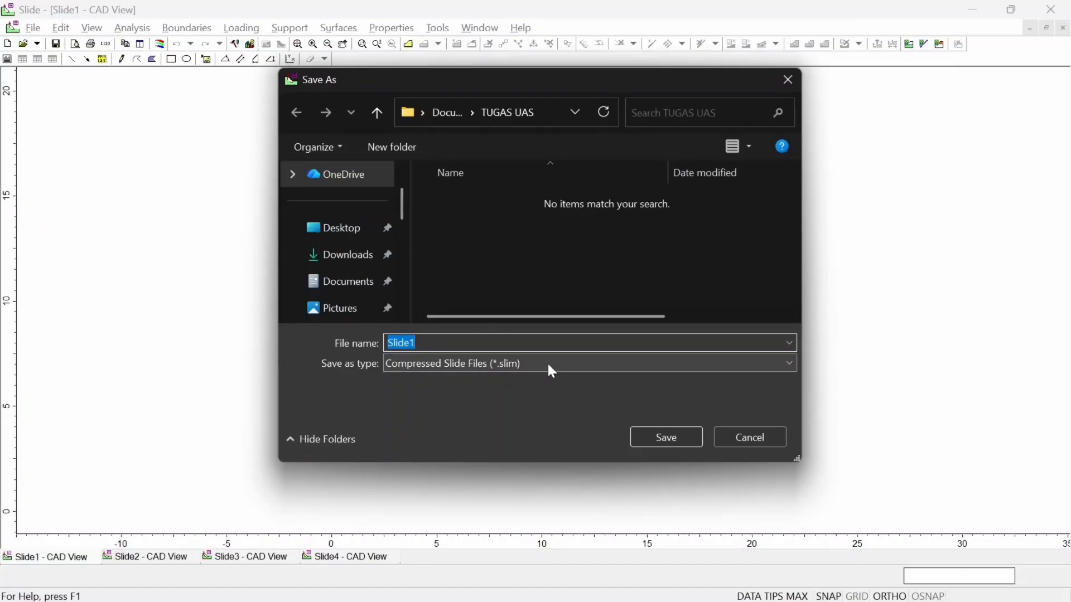
type("ORIGINAL")
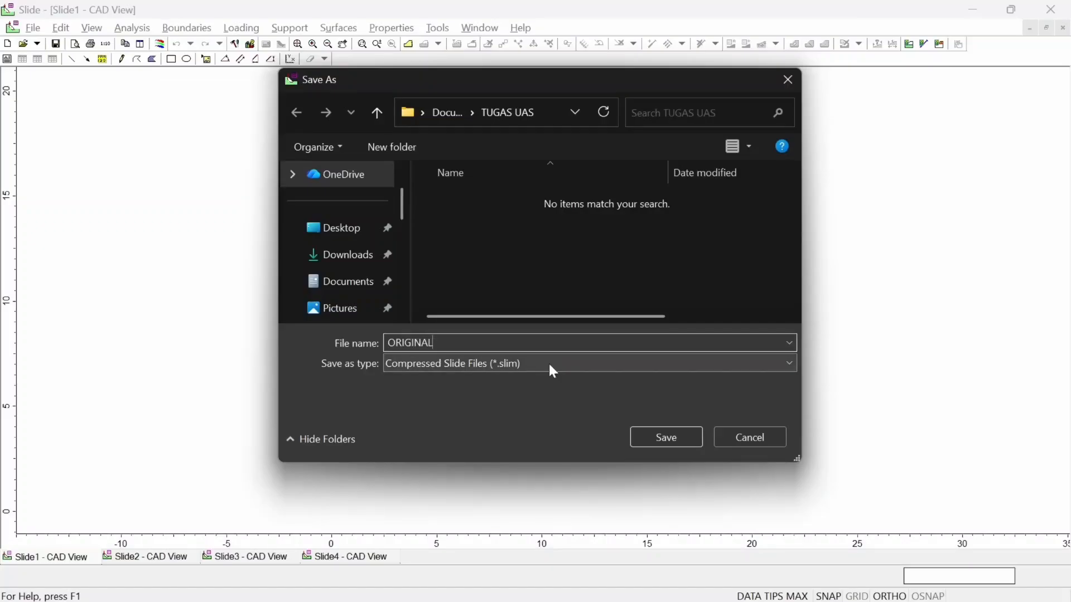
left_click(681, 436)
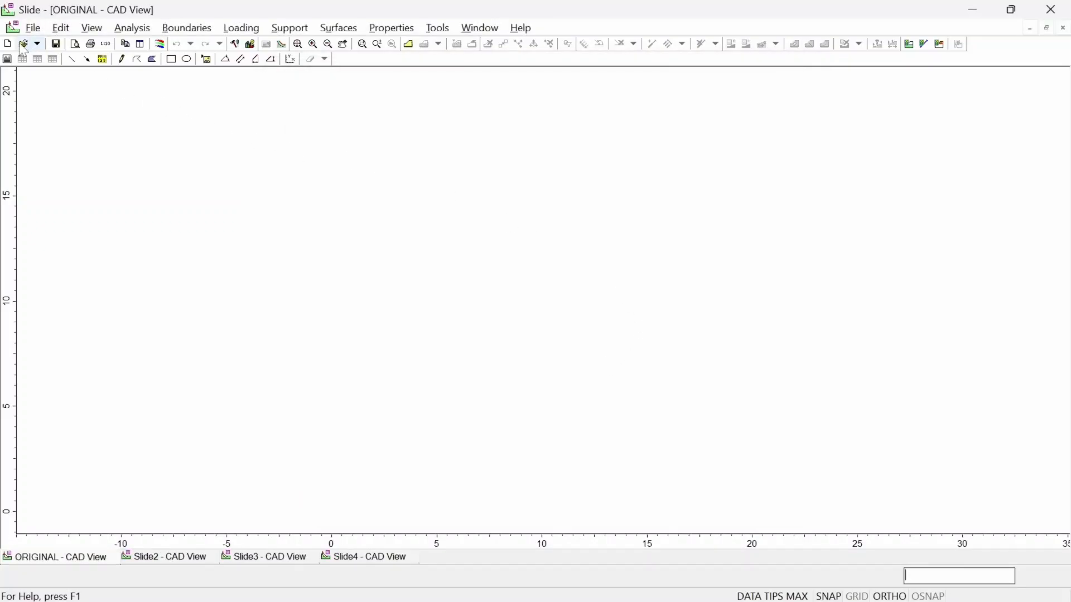
Import the external boundary of the slope from Orig.dxf, with geometry cleanup enabled.
left_click(34, 28)
mouse_move(75, 133)
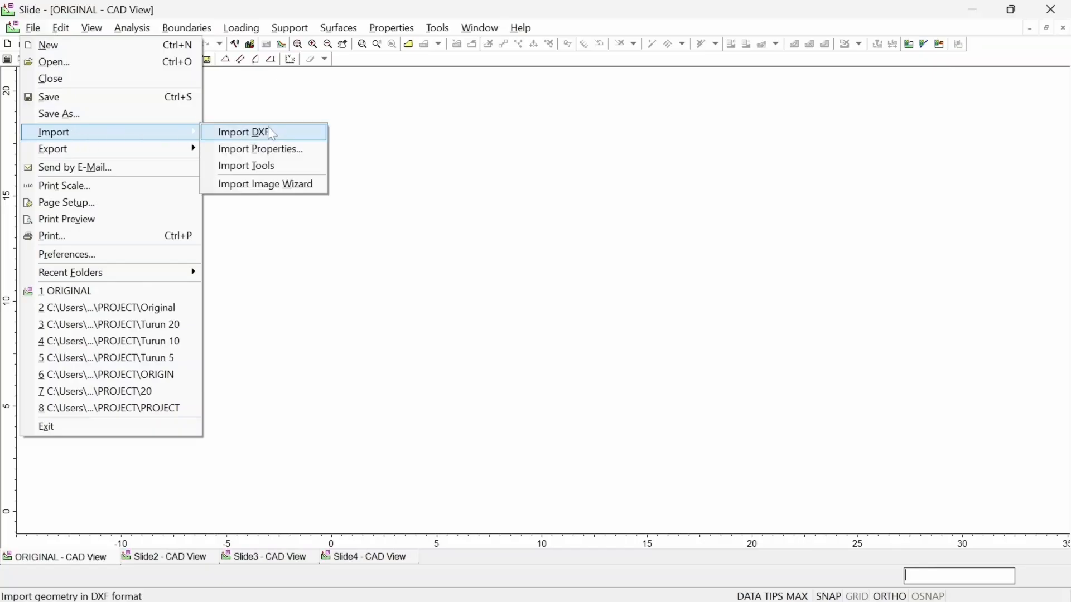
left_click(275, 132)
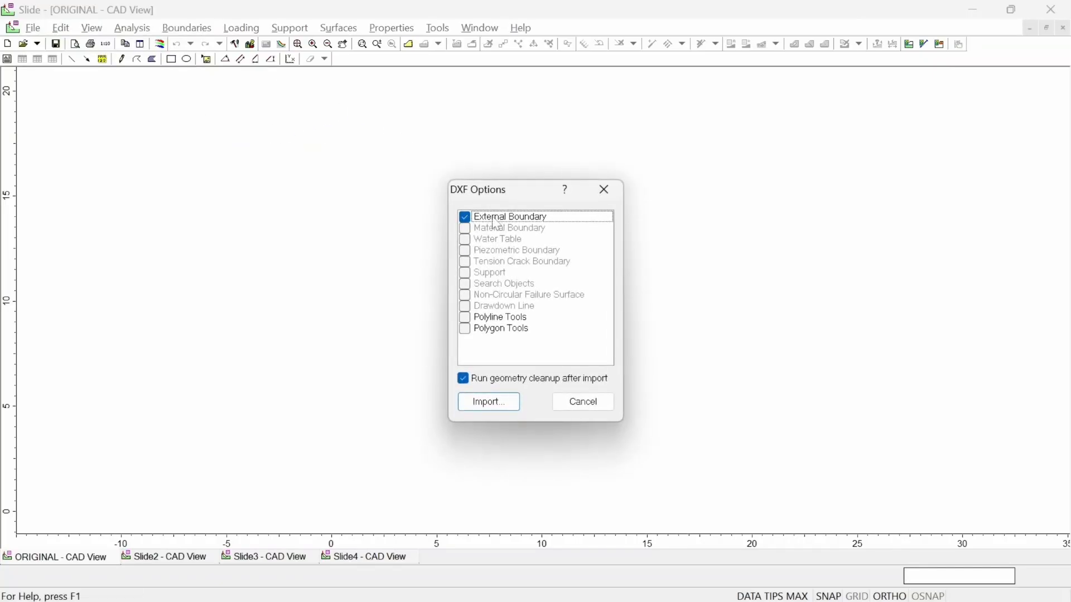
left_click(508, 403)
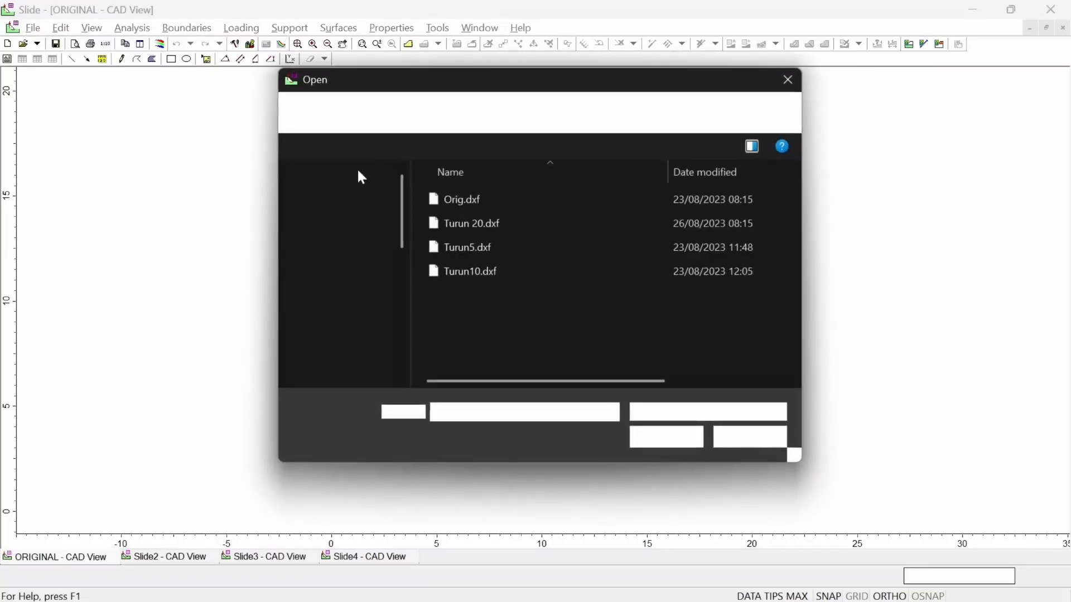
left_click(470, 199)
left_click(660, 441)
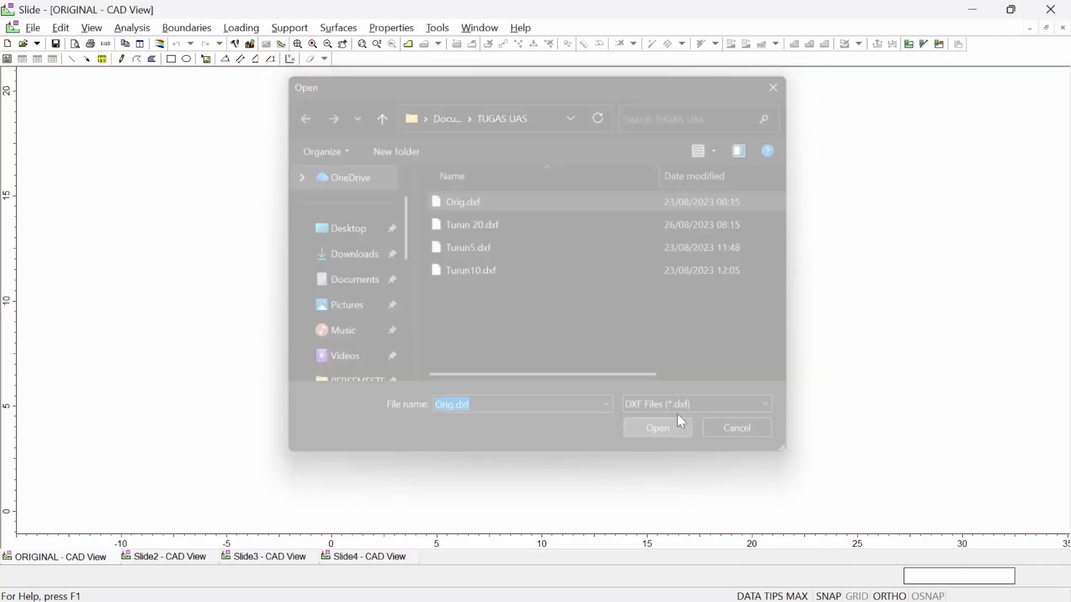
Import the material boundaries from Orig.dxf into the slope model, with geometry cleanup enabled.
left_click(34, 28)
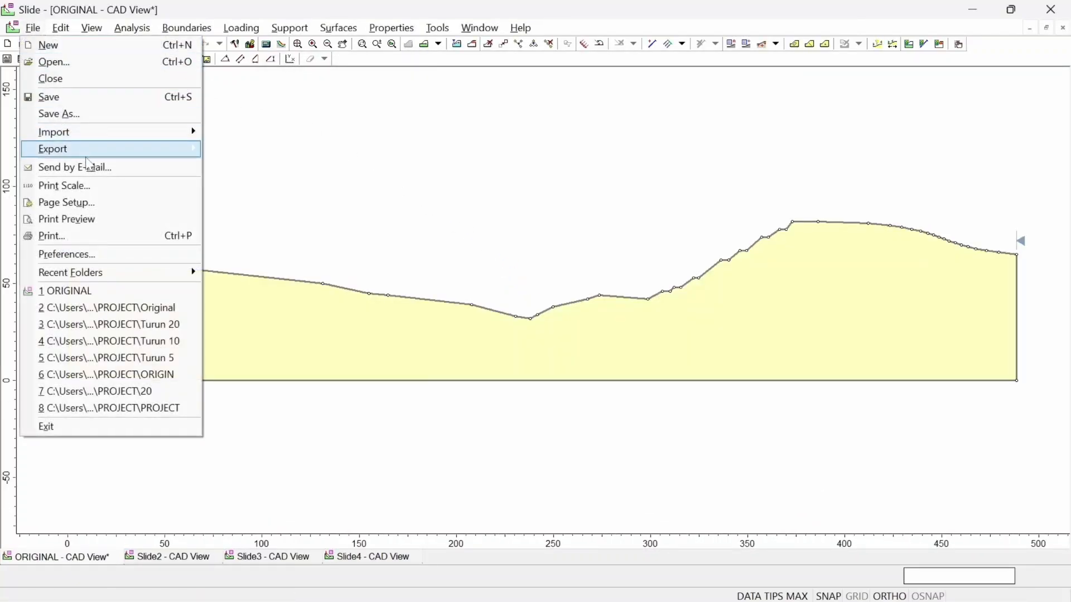
mouse_move(92, 134)
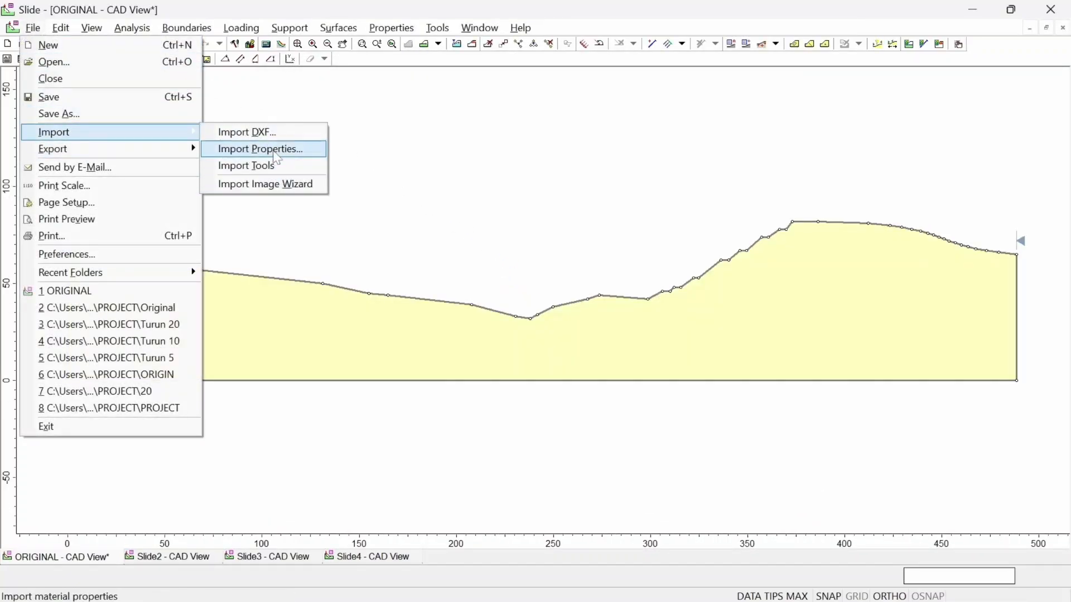
left_click(249, 132)
left_click(464, 230)
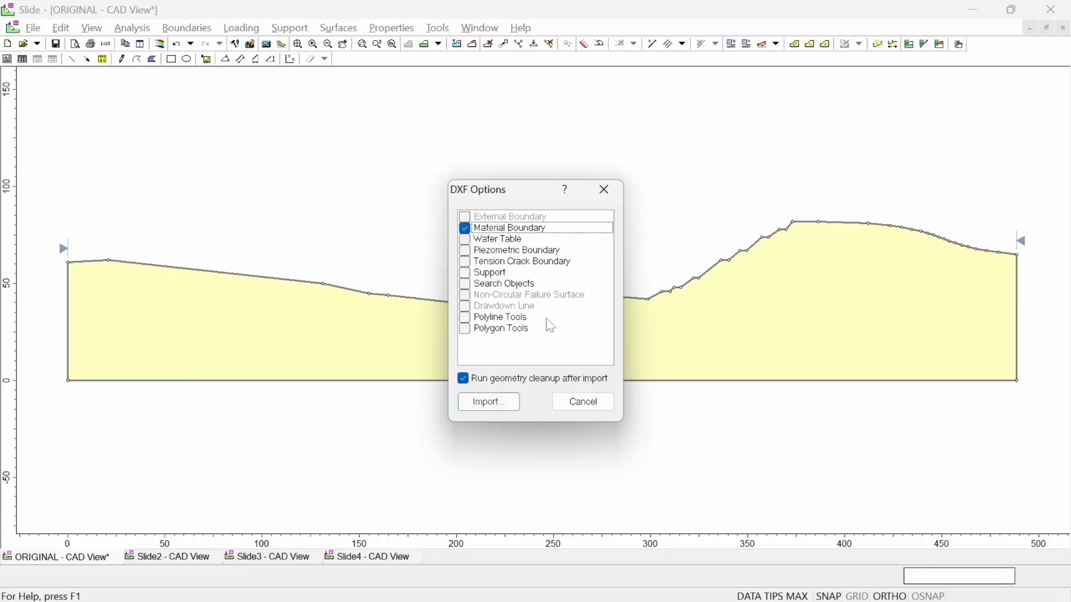
left_click(494, 407)
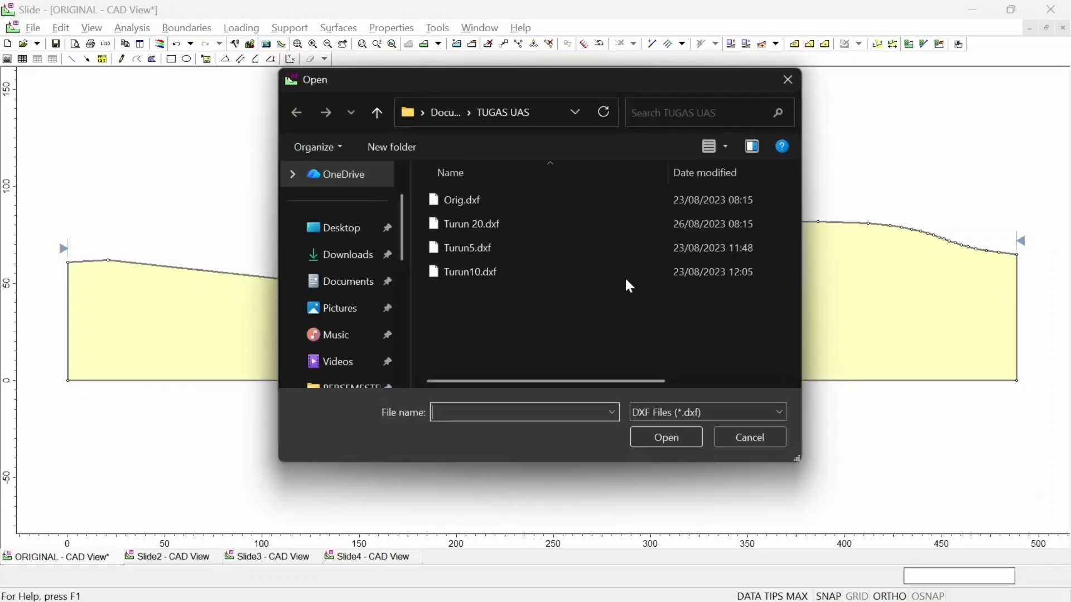
left_click(502, 205)
left_click(666, 437)
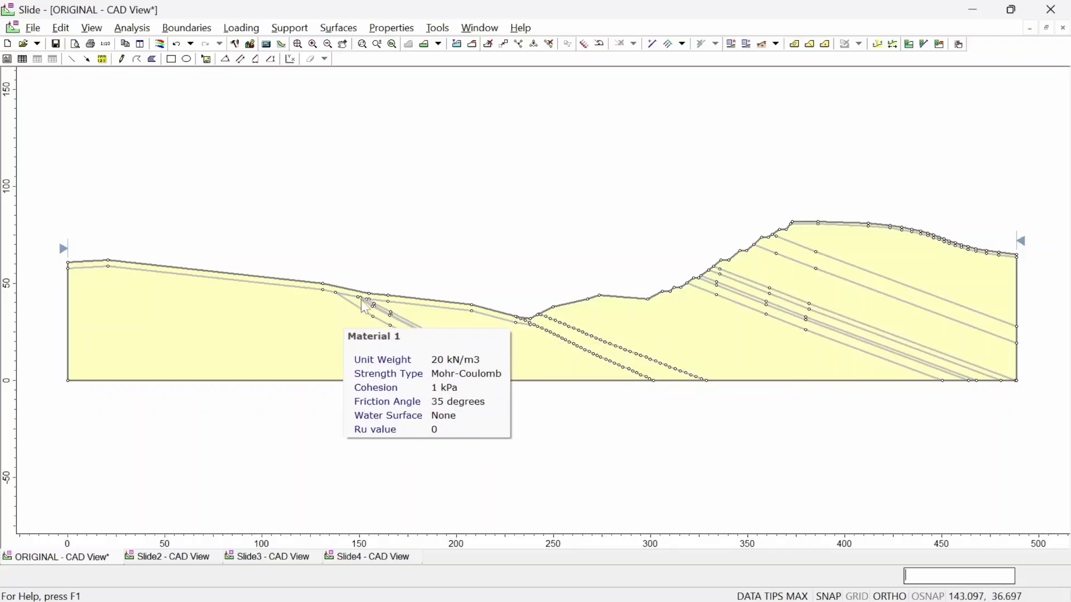
Open the material property definitions, look at the entries Material 1 to Material 20, and select Material 1.
left_click(401, 29)
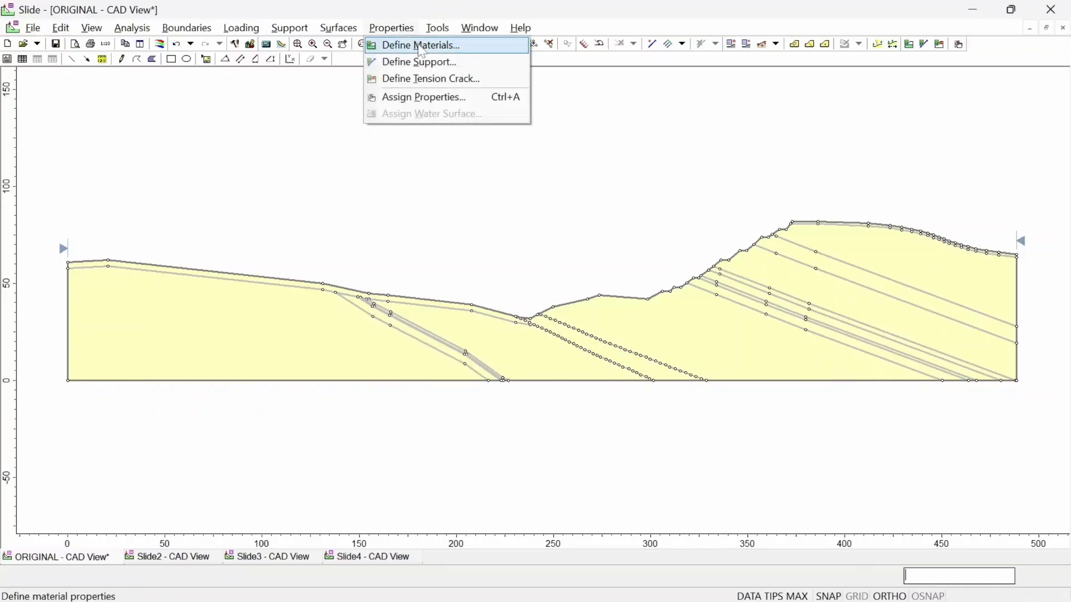
left_click(390, 51)
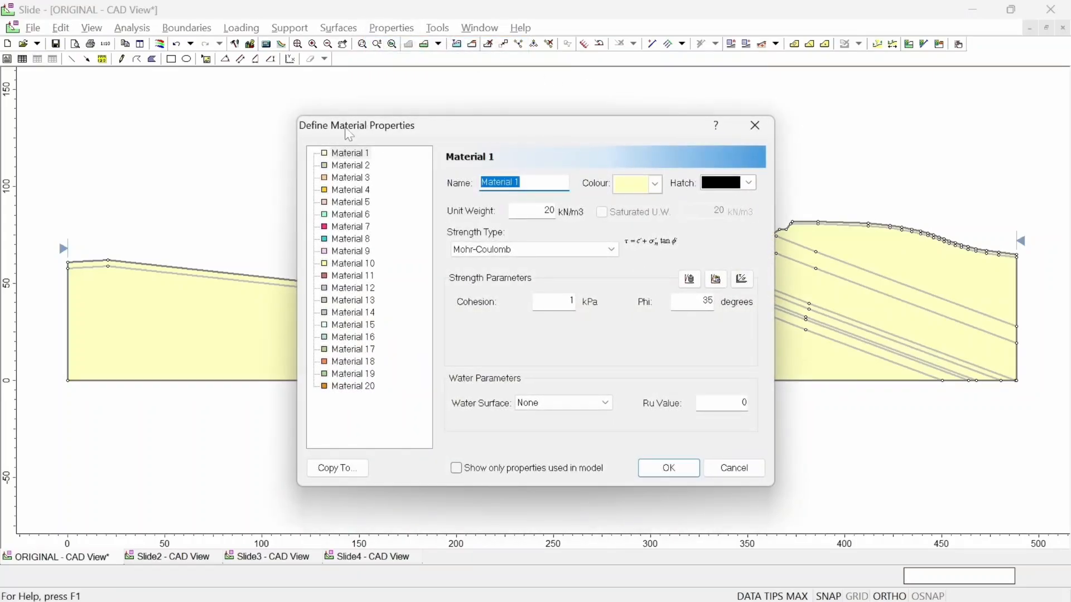
left_click_drag(354, 130, 393, 119)
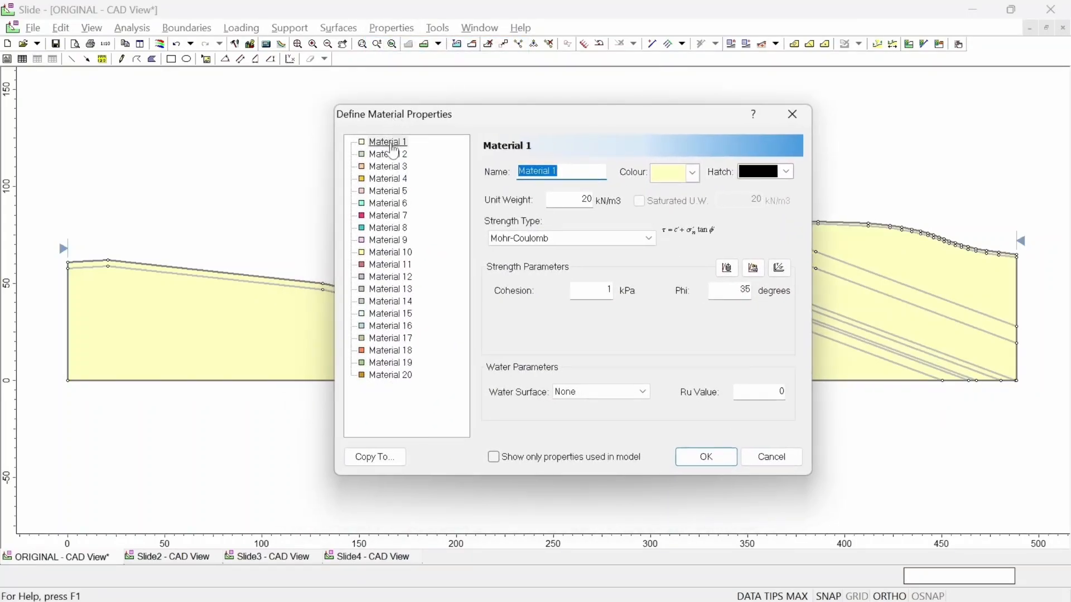
left_click(390, 376)
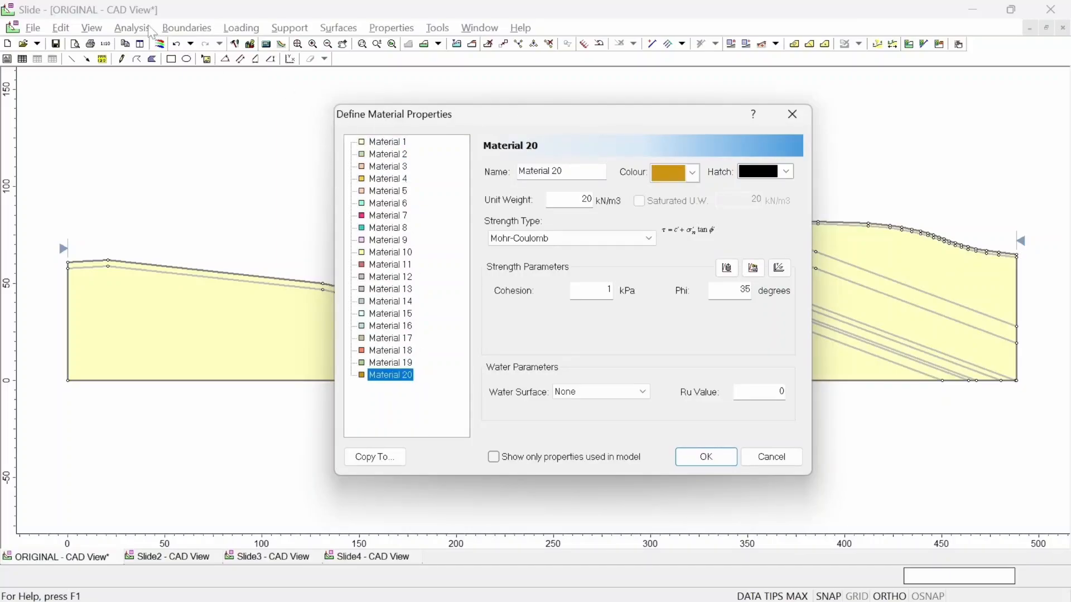
left_click(382, 144)
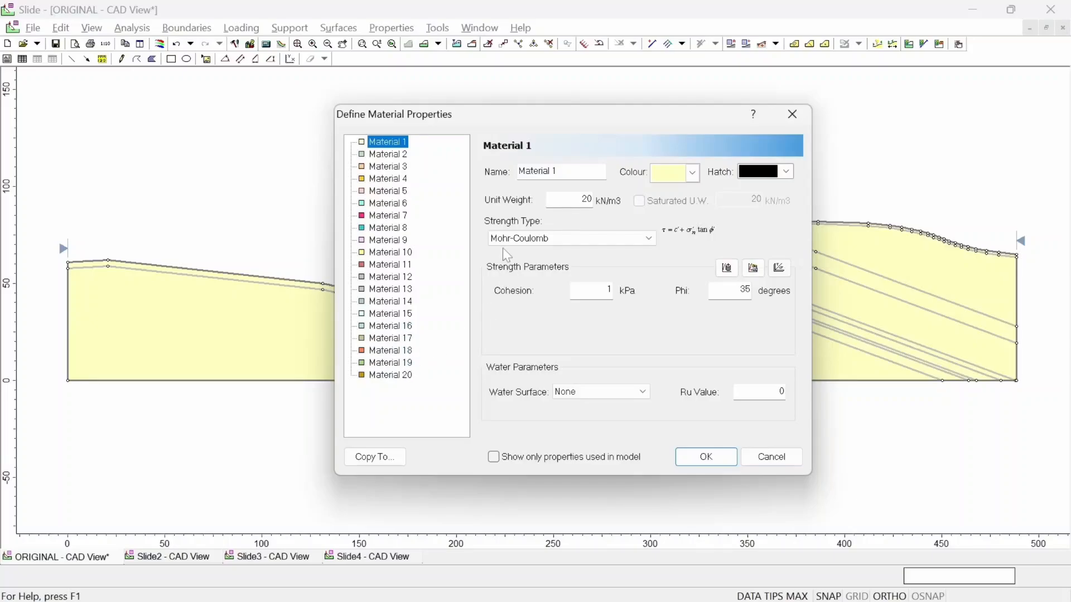
Consult the material table image, close it, and accept the definitions for Top Soil, Gravelly Sandstone, Siltstone, Clayedsand, Cleansand and Coal.
key("alt+Tab")
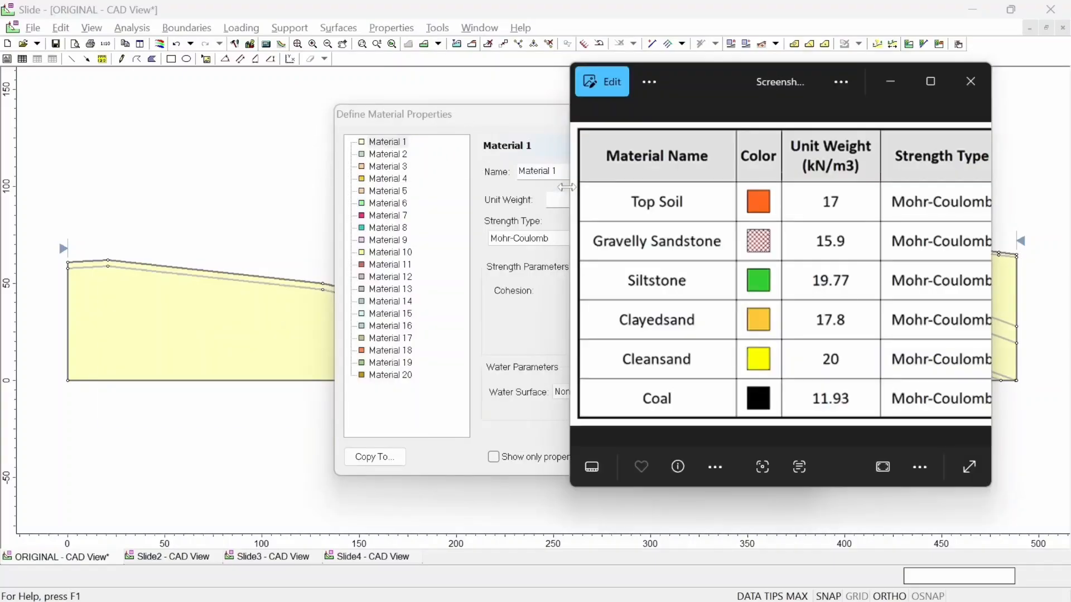
left_click_drag(837, 212, 744, 192)
left_click_drag(893, 196, 716, 213)
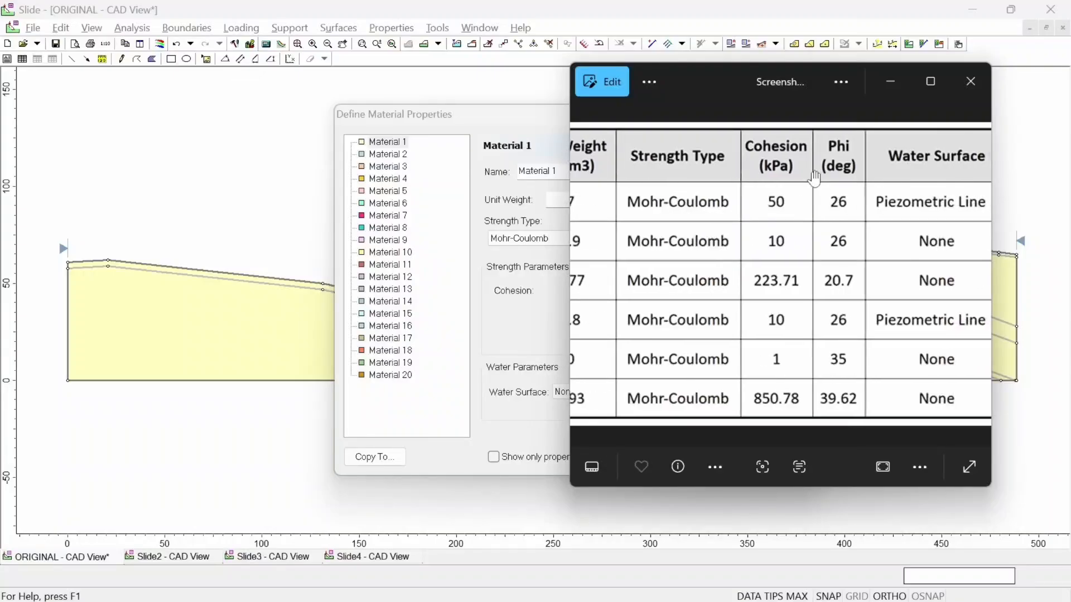
left_click(967, 83)
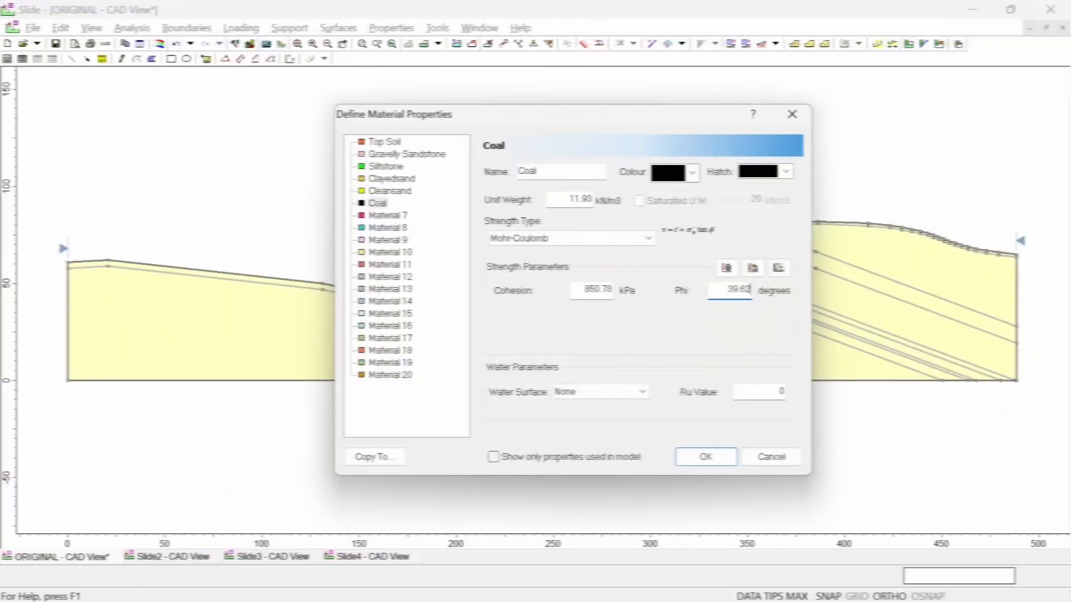
left_click(703, 453)
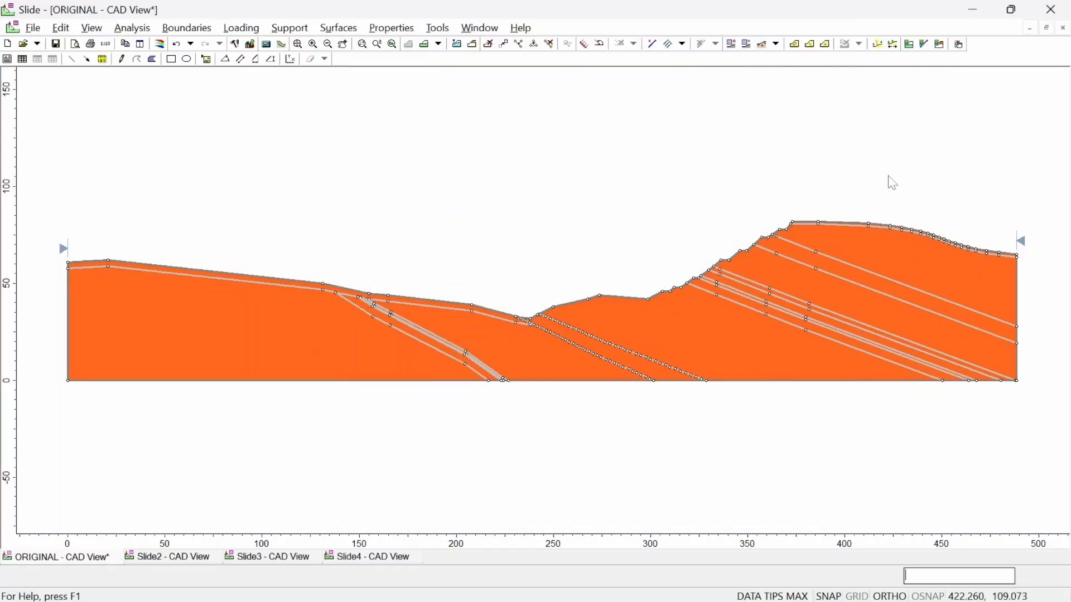
Assign Gravelly Sandstone to the thick upper layer of the right-hand slope and Siltstone to the band directly beneath it.
left_click(393, 28)
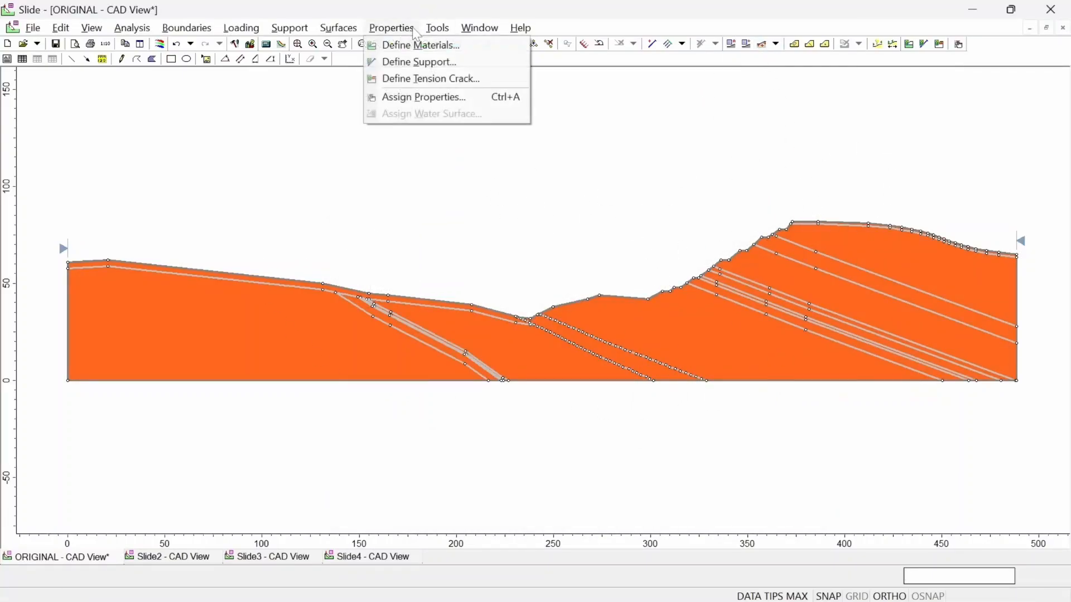
left_click(436, 104)
left_click(556, 161)
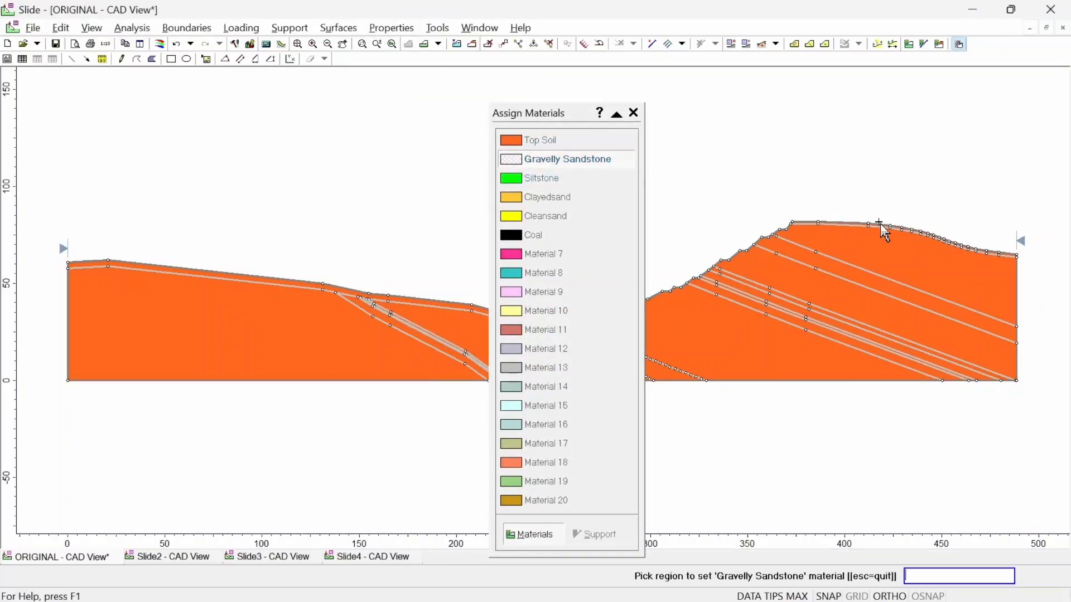
left_click(908, 246)
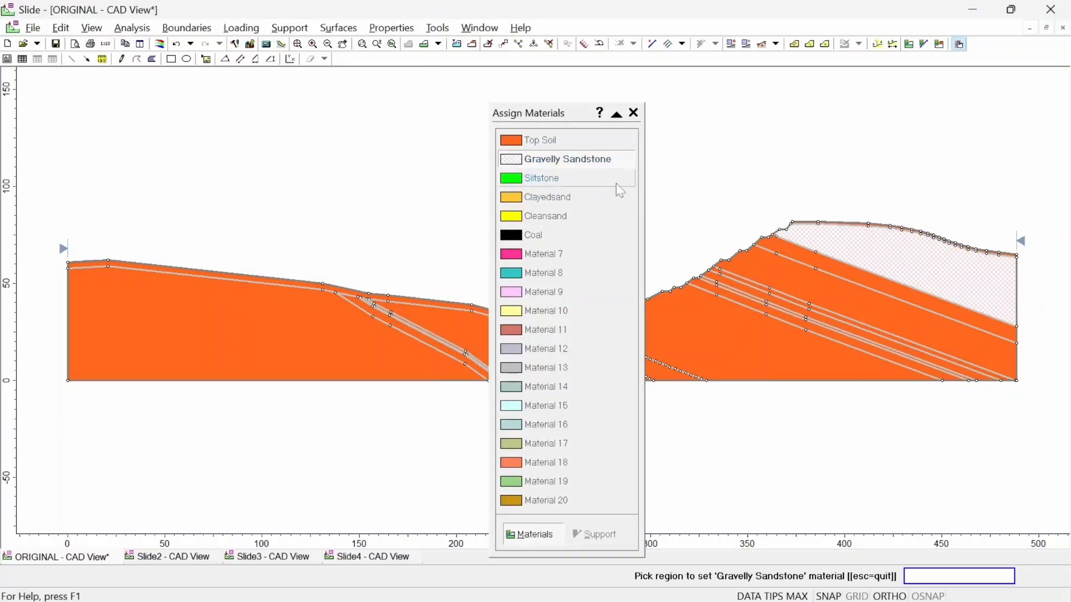
left_click(595, 179)
left_click(780, 245)
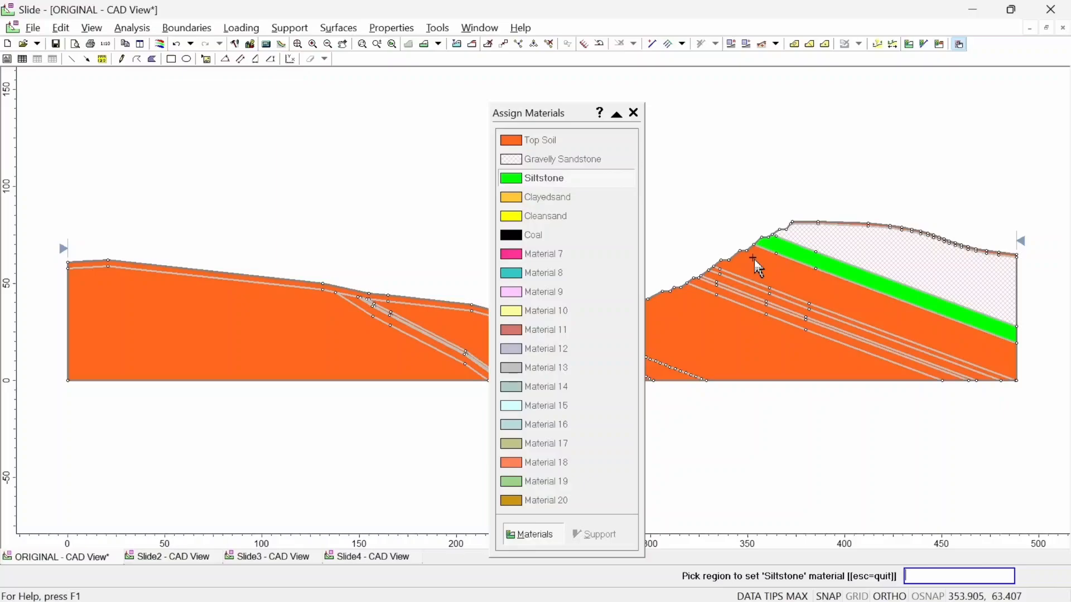
Assign Clayedsand to the layer below the Siltstone band, the large region under the right slope, and both main regions beside the left seams.
left_click(574, 198)
left_click(801, 270)
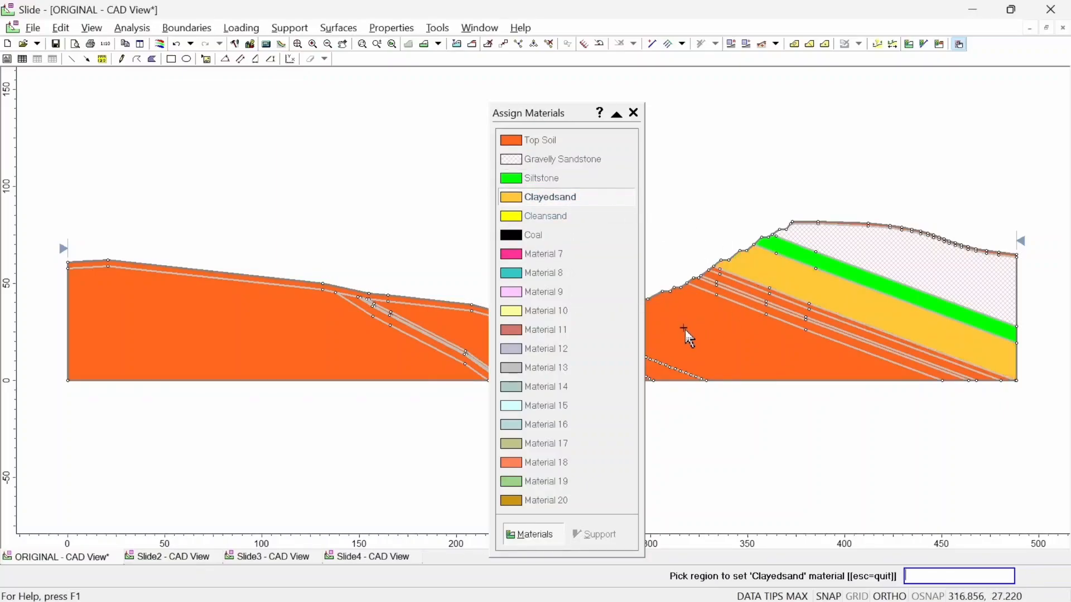
left_click(685, 330)
left_click(282, 341)
left_click(470, 329)
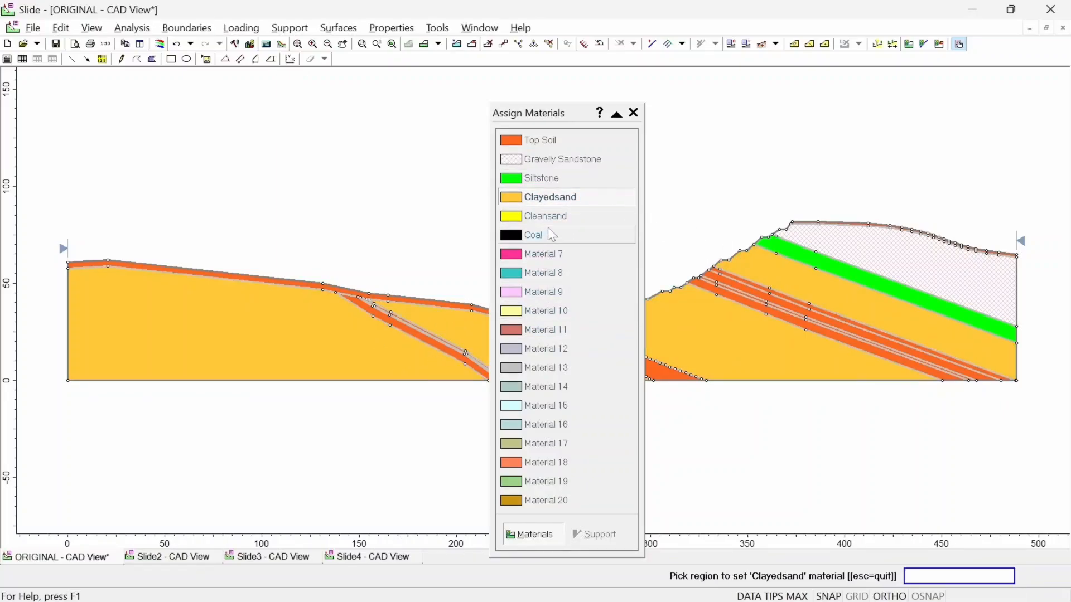
Assign Siltstone to the upper and lower seams of the right slope's seam group and to the lower seam on the left.
left_click(570, 183)
scroll(768, 302, "up", 3)
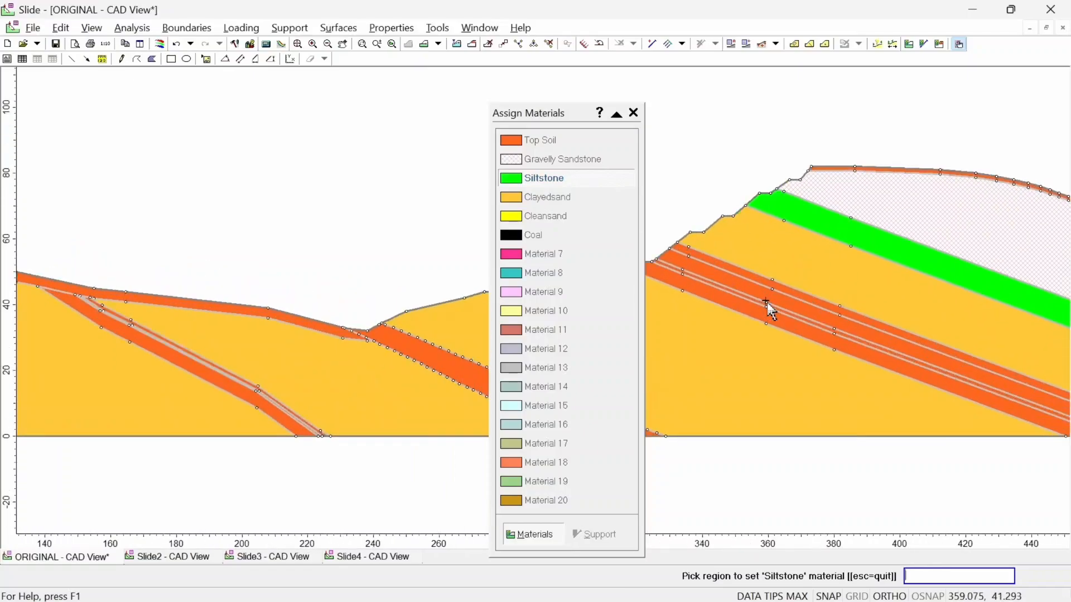
left_click(805, 293)
left_click(792, 348)
scroll(662, 365, "down", 3)
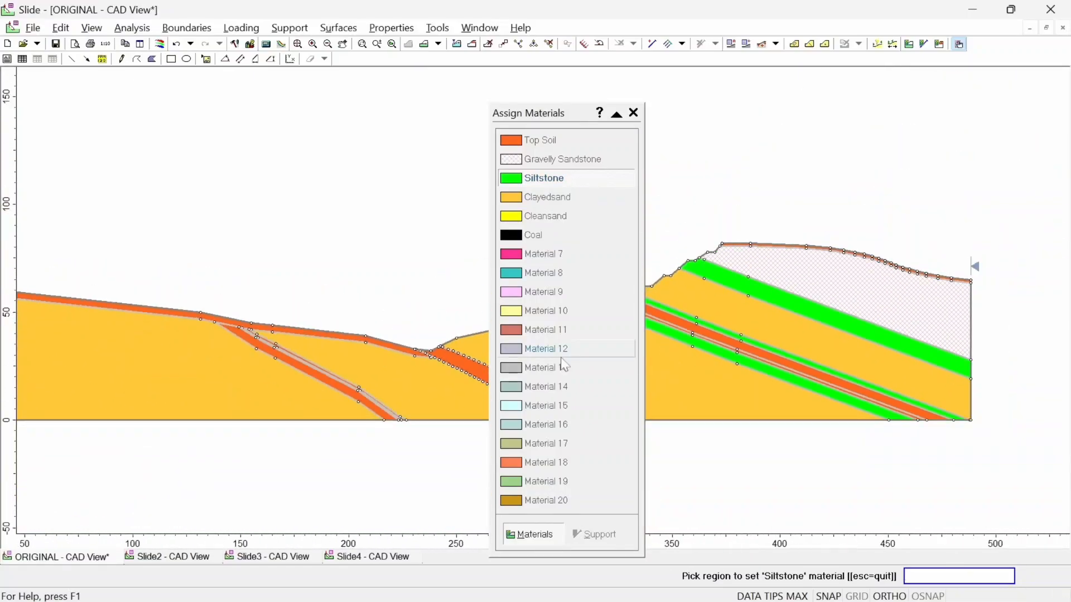
left_click(333, 383)
Assign Clayedsand to the layer between the two thin Siltstone seams in the right slope.
left_click(557, 202)
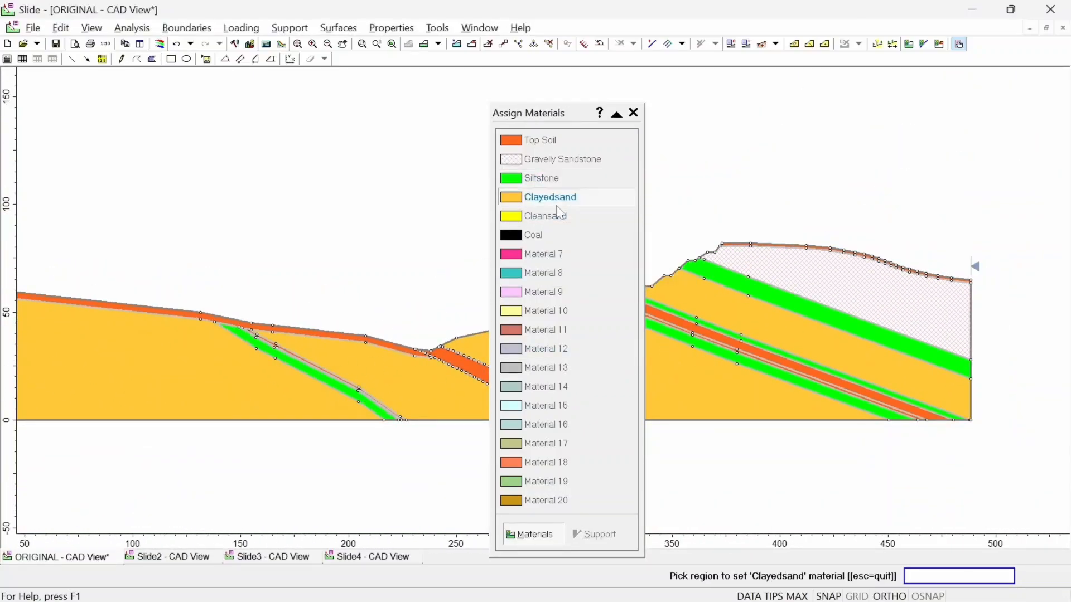
left_click(716, 338)
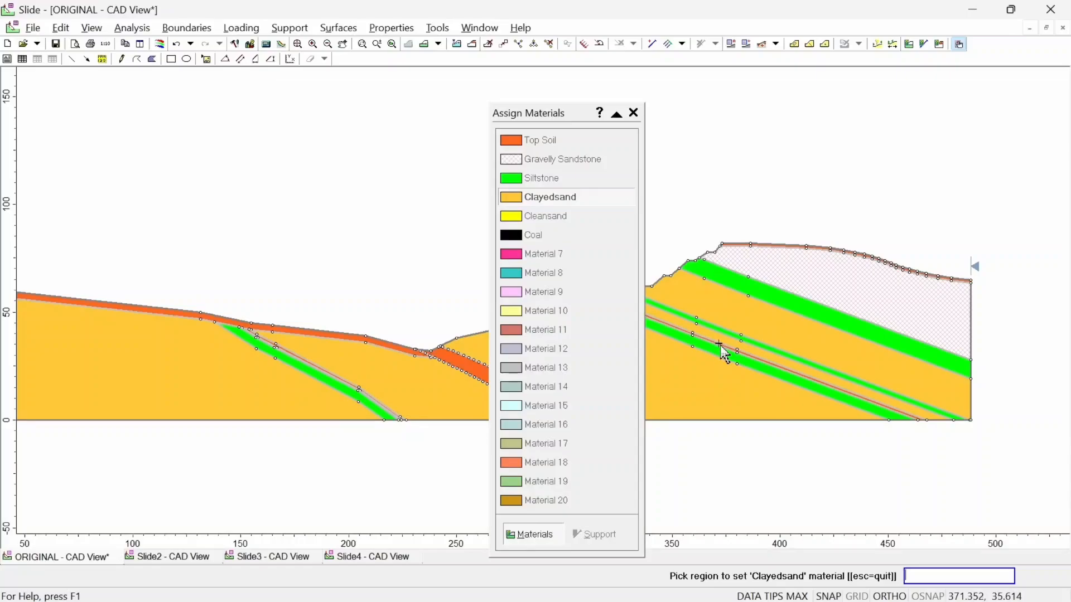
scroll(400, 387, "up", 2)
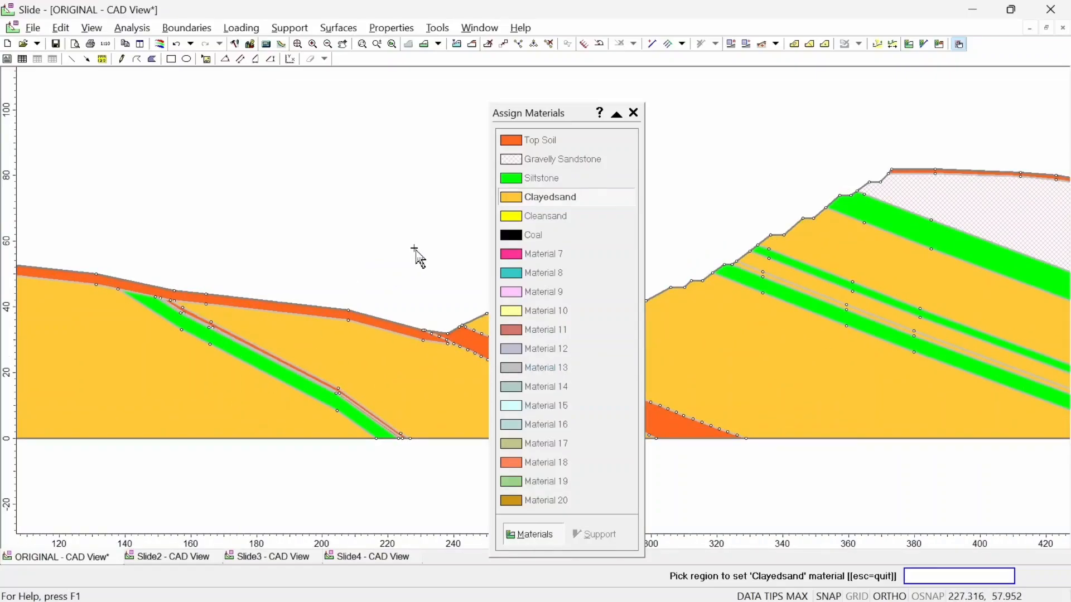
Assign Coal to the thick seam beneath the valley and to the thin upper seam of the left seam group.
left_click(512, 241)
left_click(673, 421)
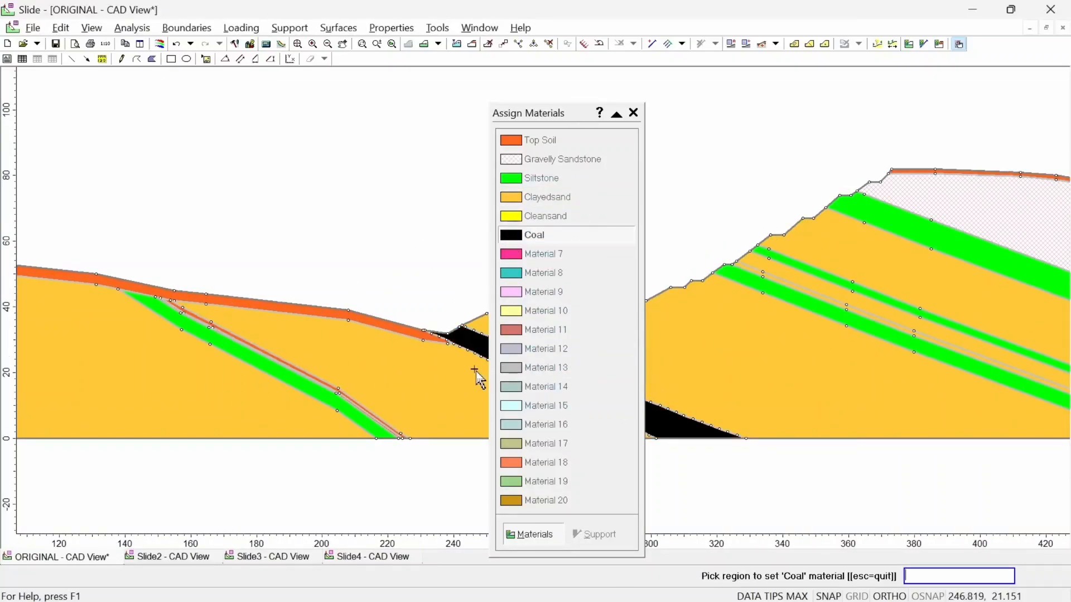
left_click_drag(423, 358, 545, 355)
scroll(339, 364, "up", 4)
scroll(349, 335, "up", 3)
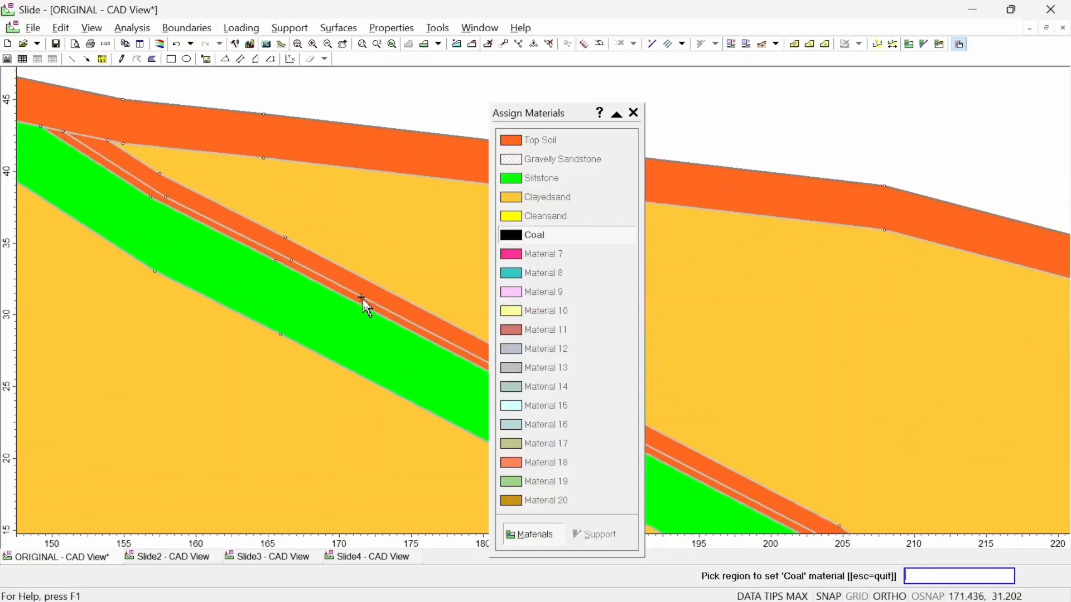
left_click(386, 289)
Assign Cleansand to the thin band between the left Coal and Siltstone seams, and finish assigning materials.
left_click(526, 215)
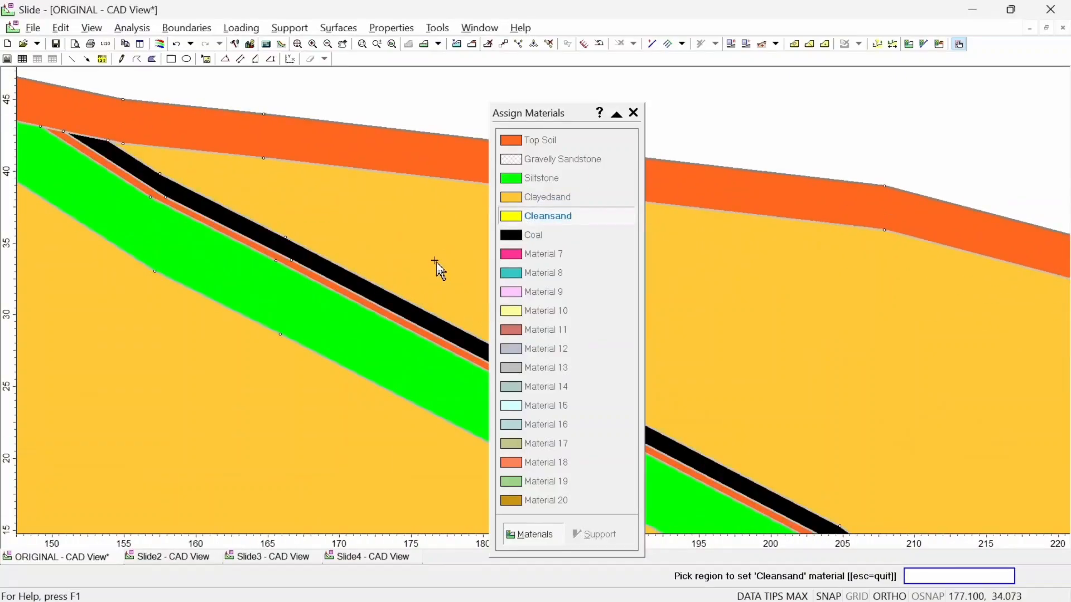
left_click(384, 315)
scroll(387, 310, "down", 6)
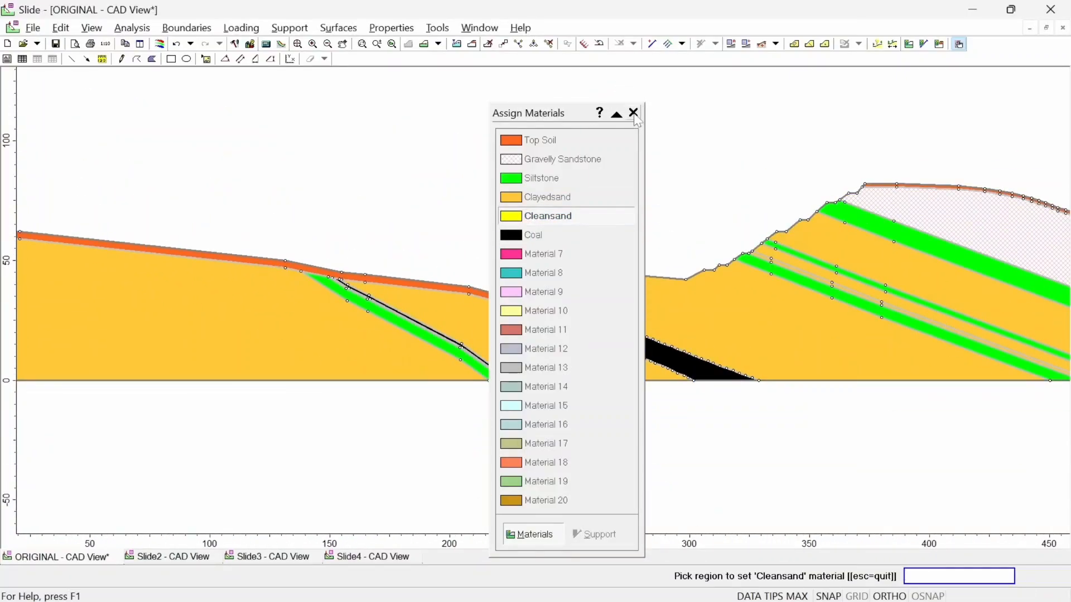
left_click(633, 113)
scroll(649, 291, "down", 5)
left_click_drag(690, 290, 618, 341)
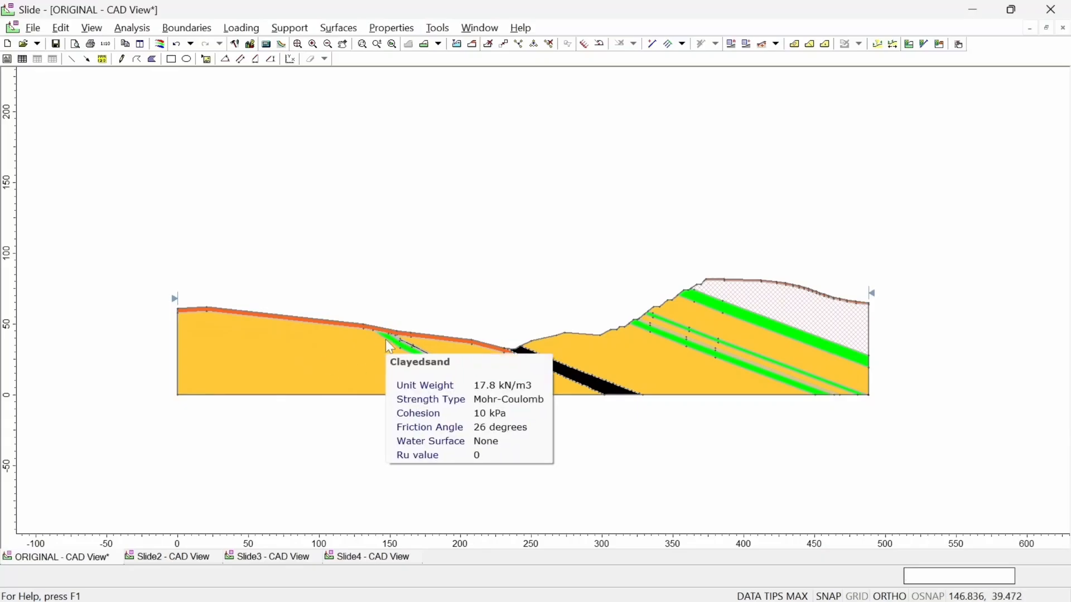
Switch to the empty Slide2 model and import the external boundary from Turun5.dxf with geometry cleanup enabled.
left_click(182, 557)
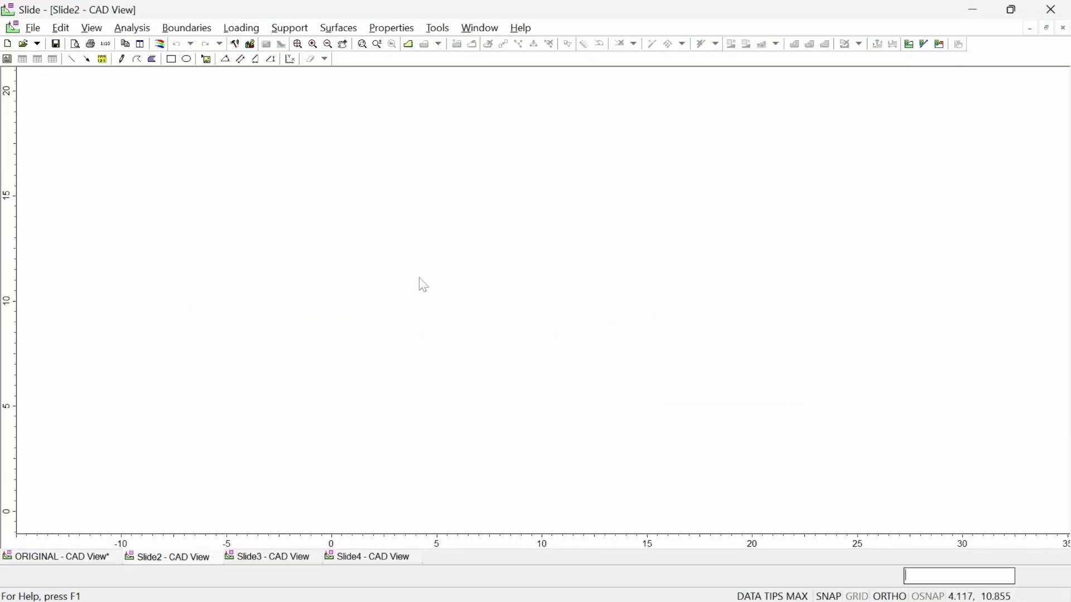
left_click(33, 28)
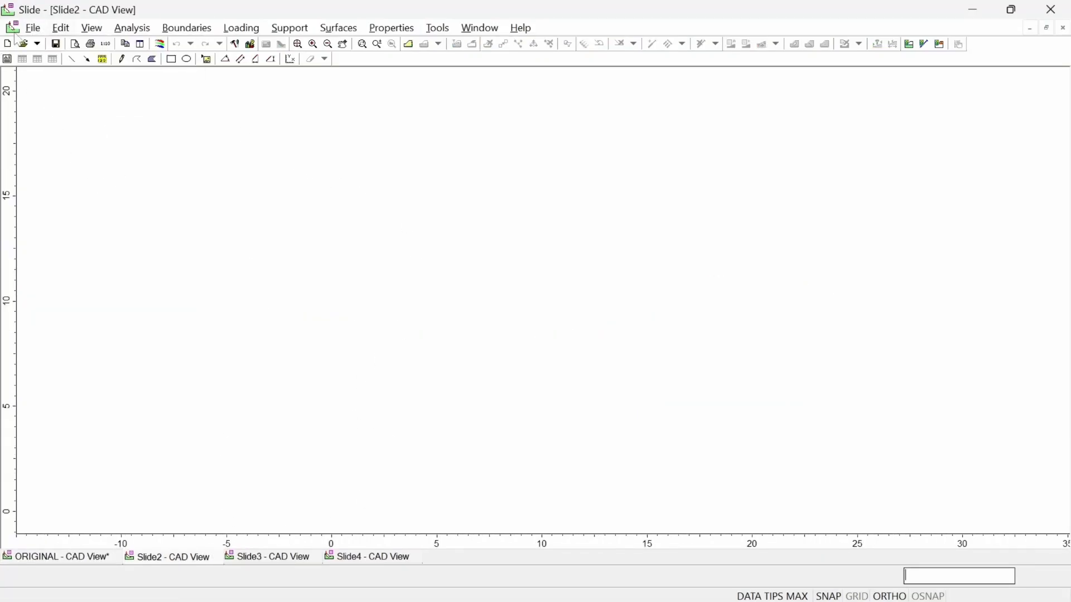
left_click(33, 28)
mouse_move(74, 137)
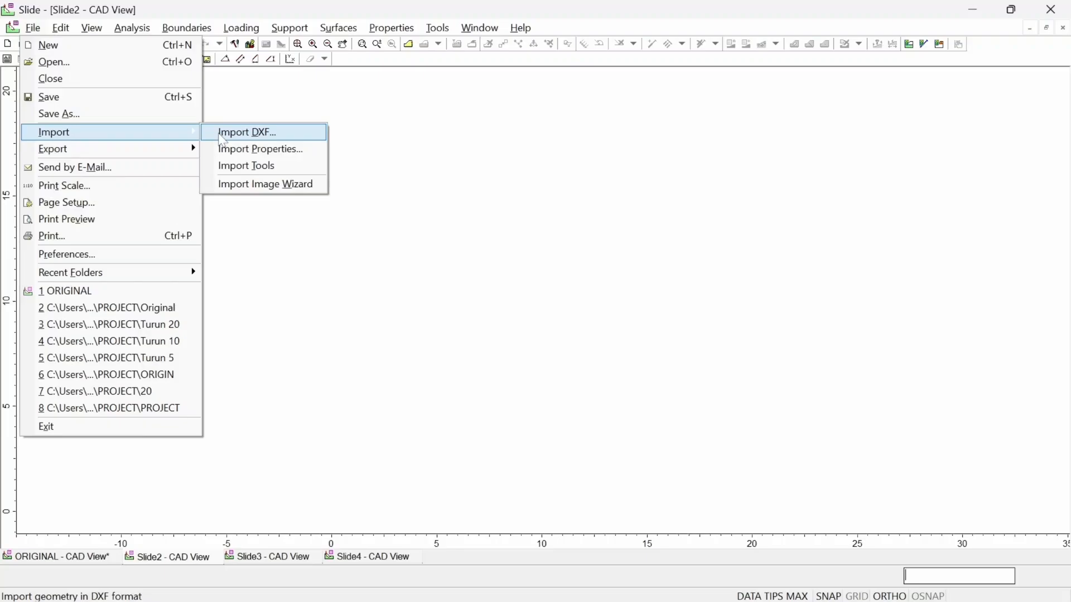
left_click(248, 133)
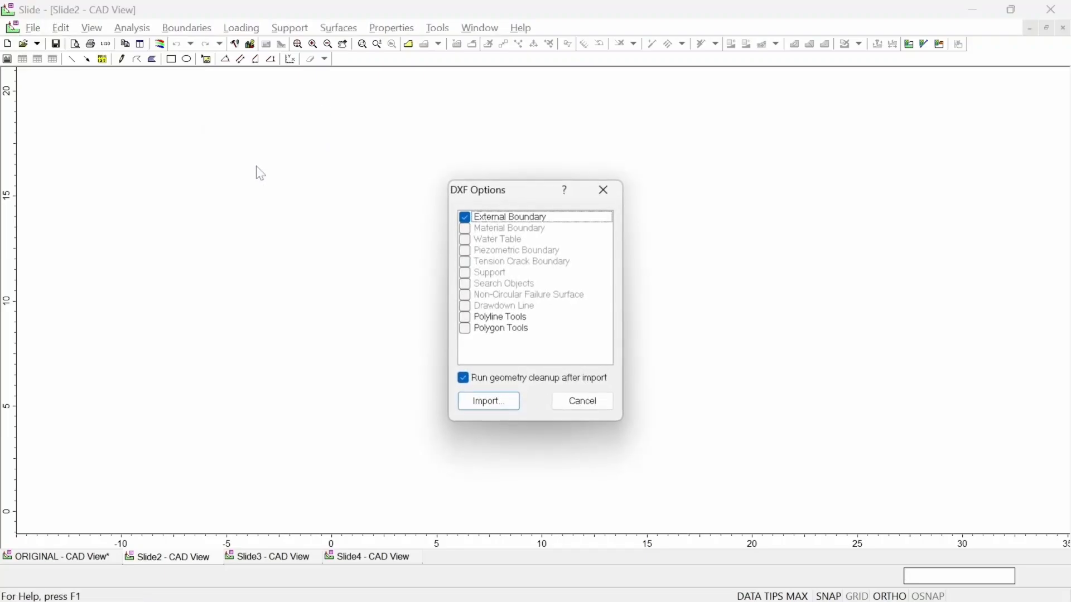
left_click(502, 397)
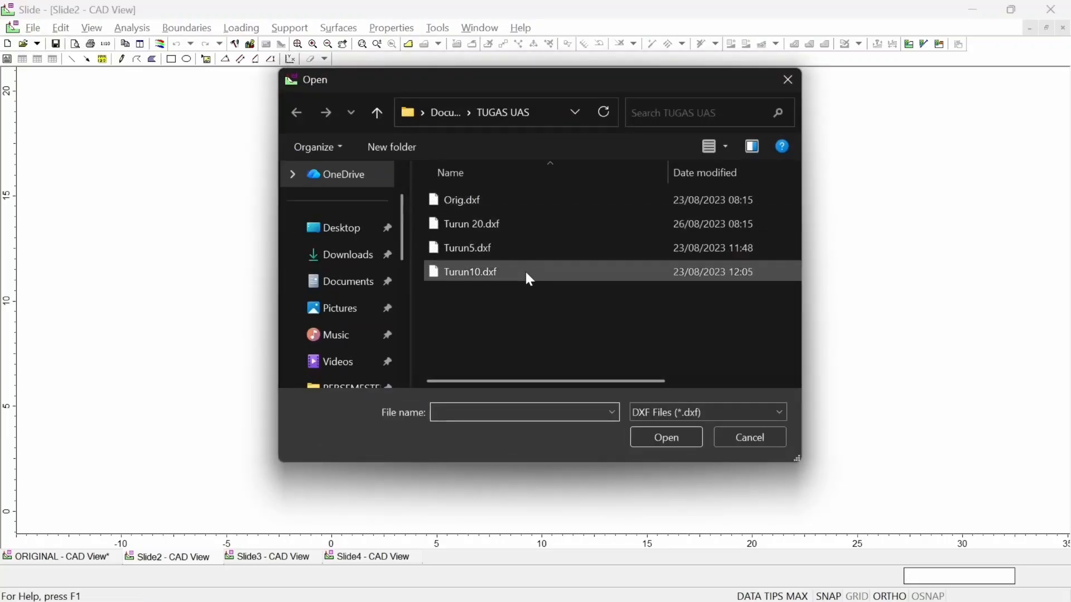
left_click(466, 248)
left_click(641, 437)
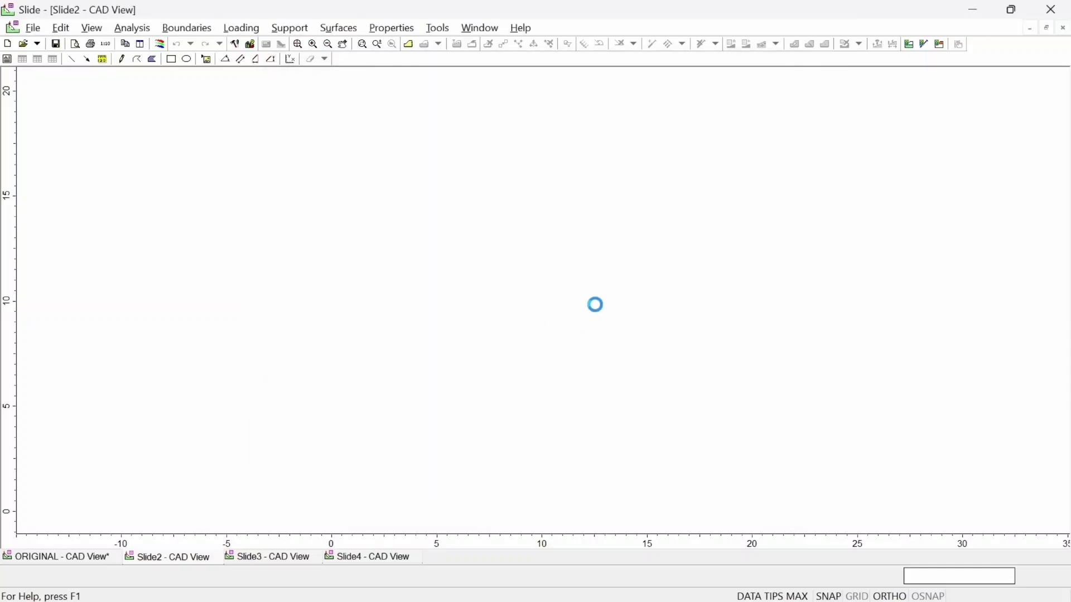
Import the material boundaries from Turun5.dxf into the Slide2 model.
left_click(34, 28)
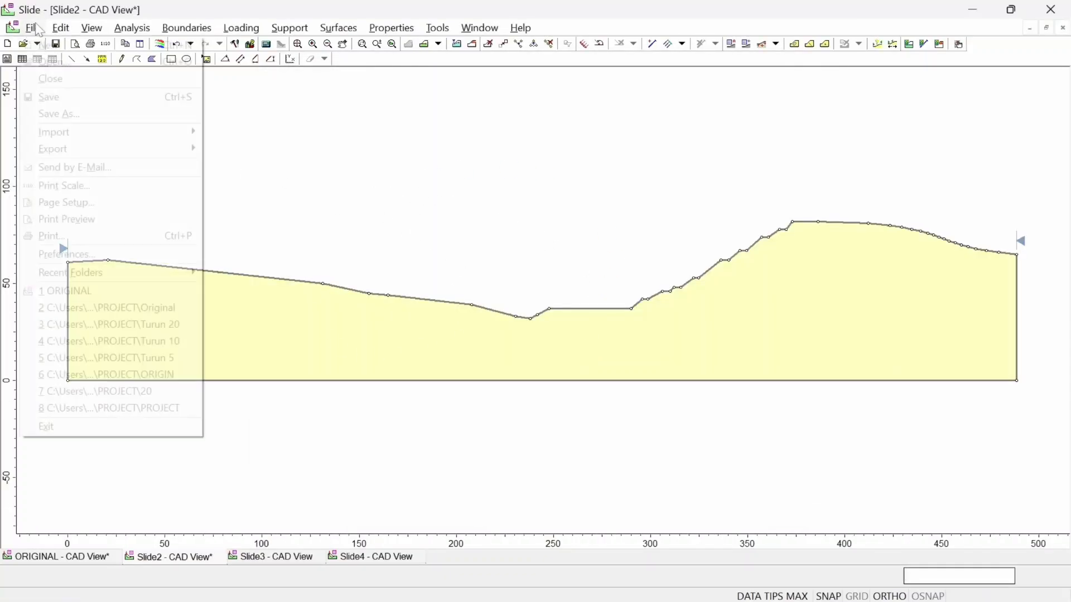
mouse_move(167, 134)
left_click(255, 134)
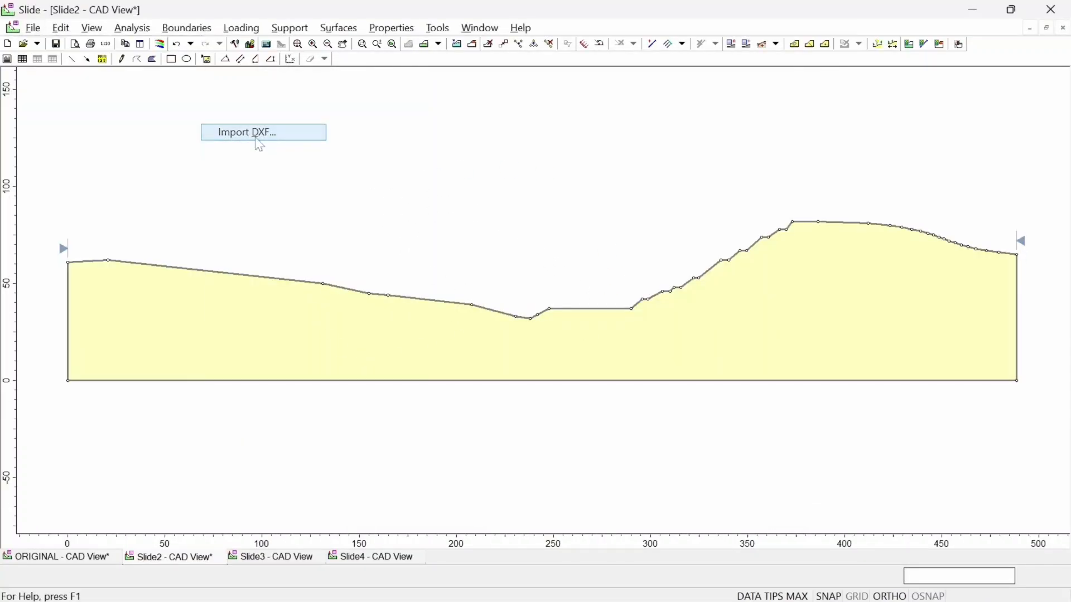
left_click(464, 229)
left_click(505, 401)
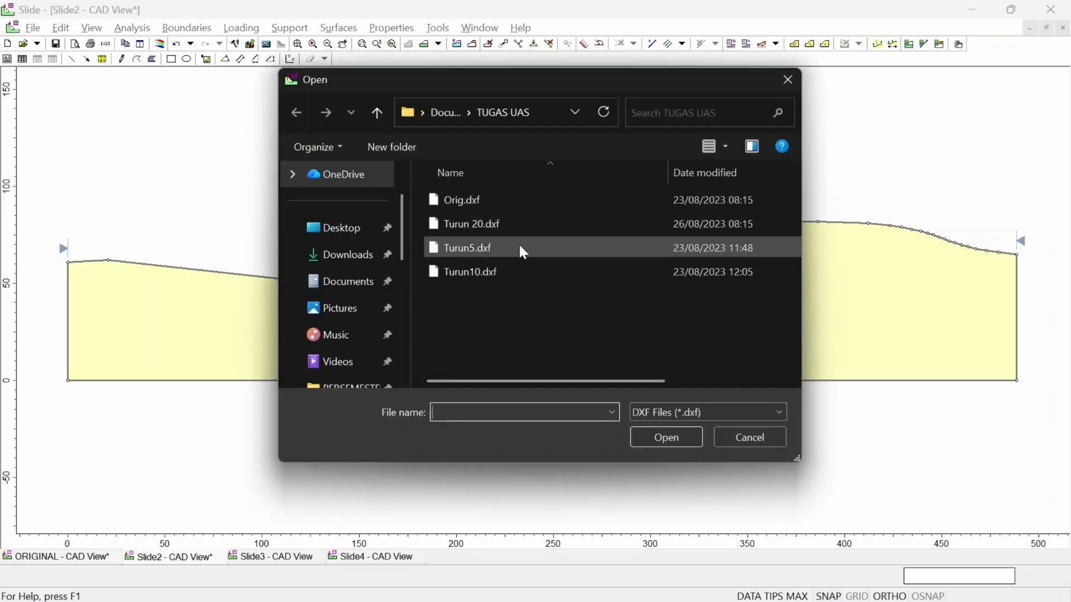
left_click(519, 249)
left_click(655, 437)
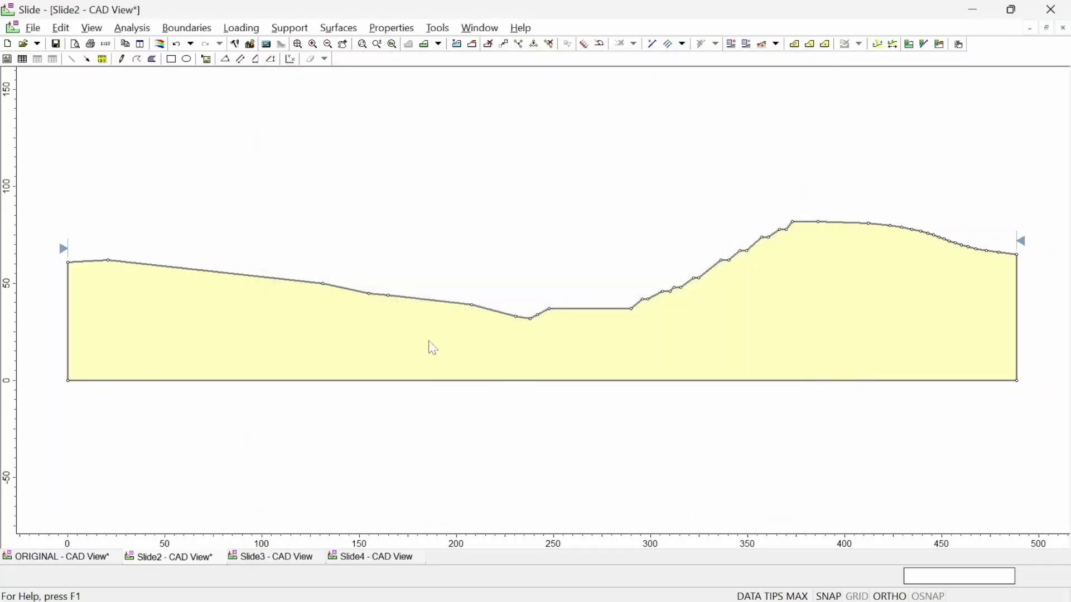
Save the Slide2 model as TURUN 5 in the TUGAS UAS folder as a compressed Slide file.
left_click(37, 29)
left_click(55, 112)
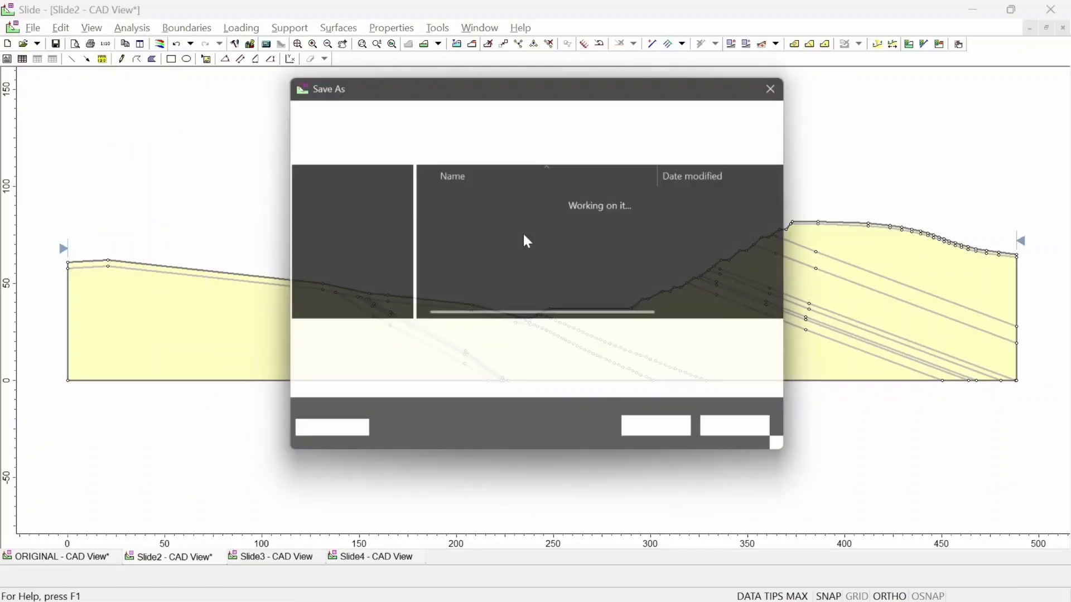
type("T")
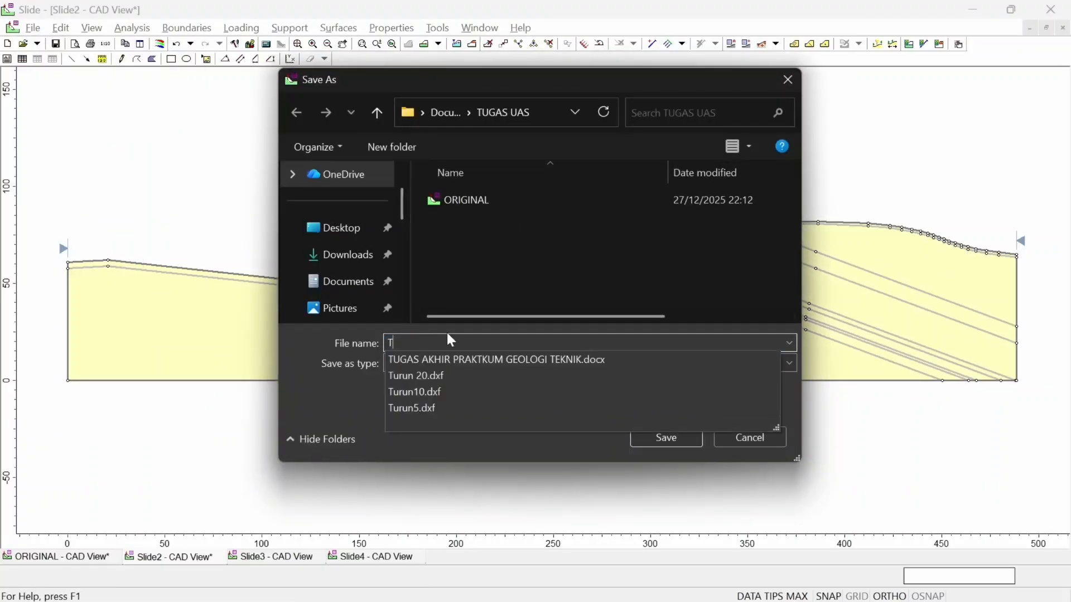
type("URUN 5")
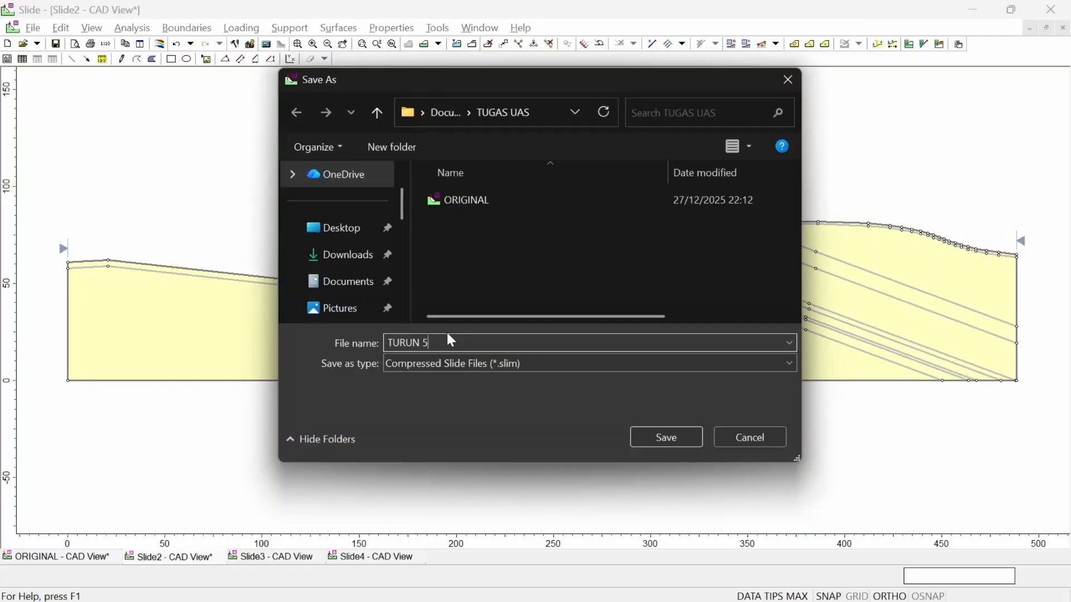
left_click(657, 446)
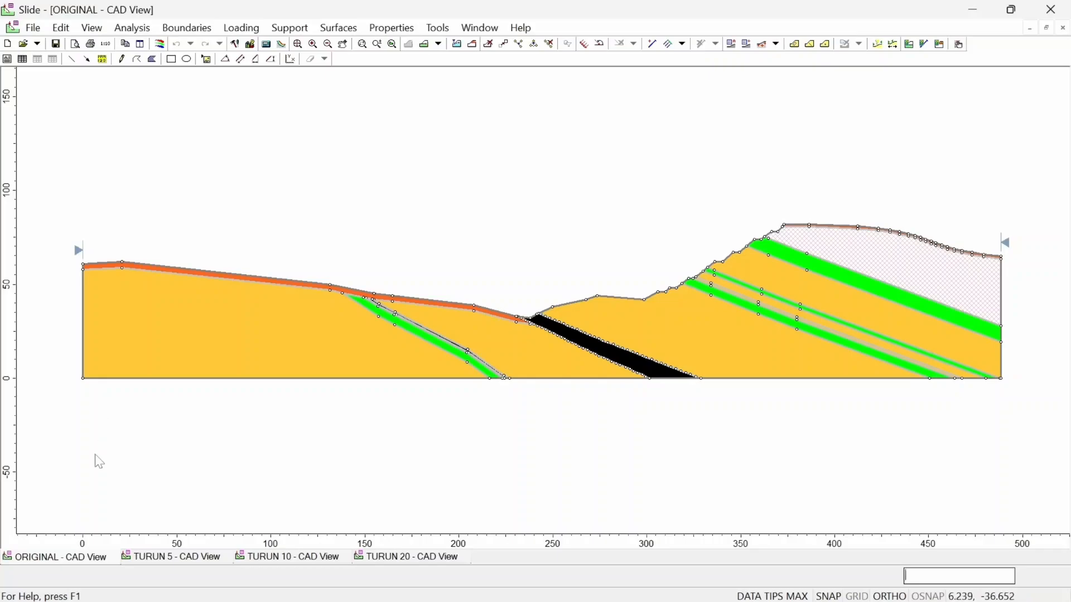
Review the TURUN 5, TURUN 10 and TURUN 20 models, and return to the ORIGINAL model.
left_click(140, 558)
left_click(270, 560)
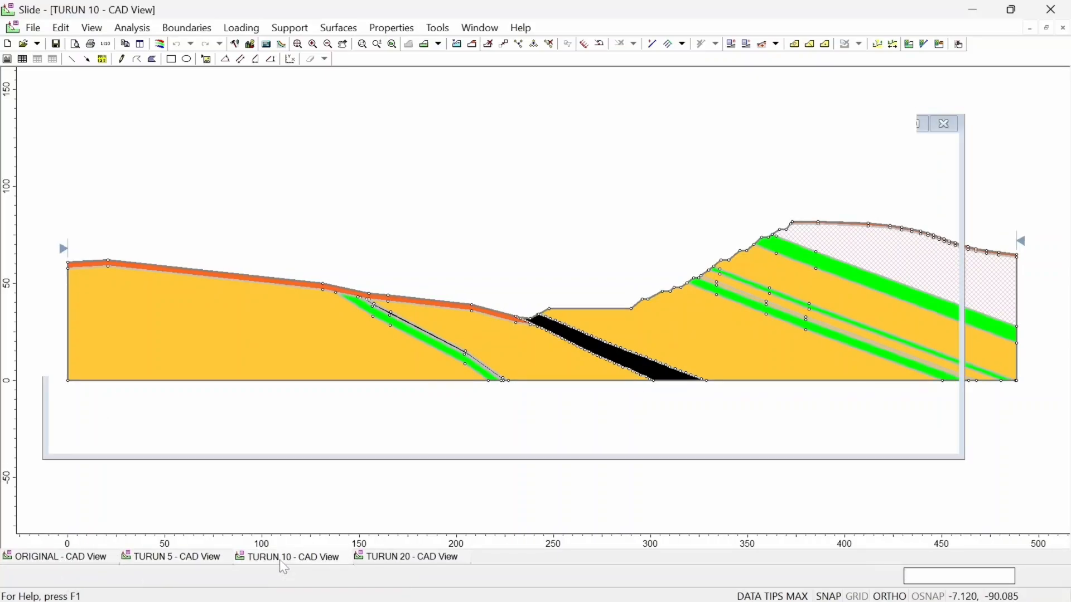
left_click(407, 558)
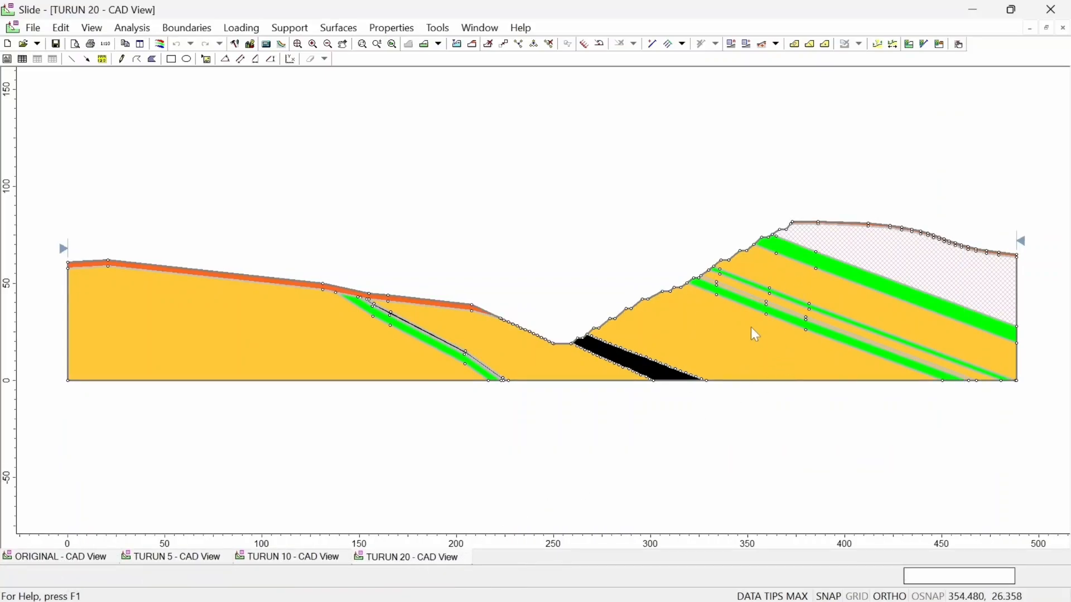
left_click(54, 560)
left_click_drag(613, 323, 599, 374)
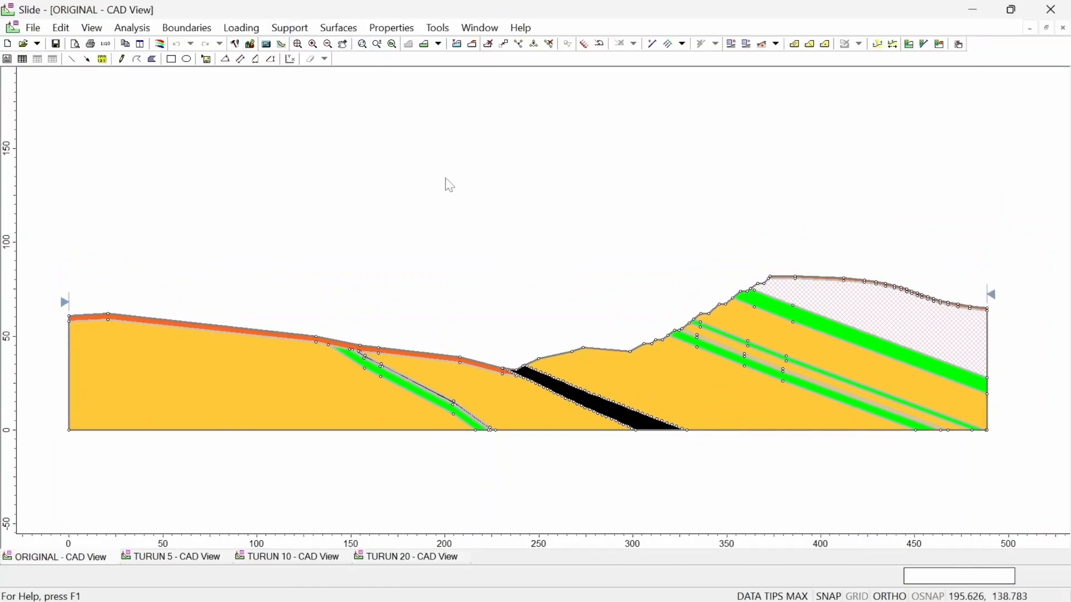
Check the surface type and available search methods in the Surface Options, and close them without changes.
left_click(337, 29)
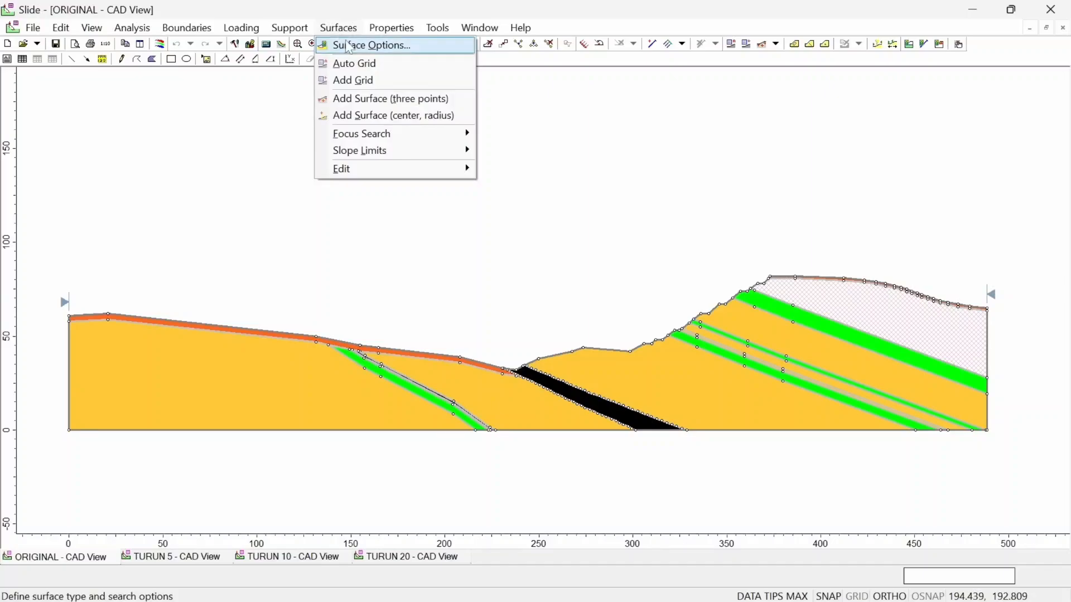
left_click(321, 44)
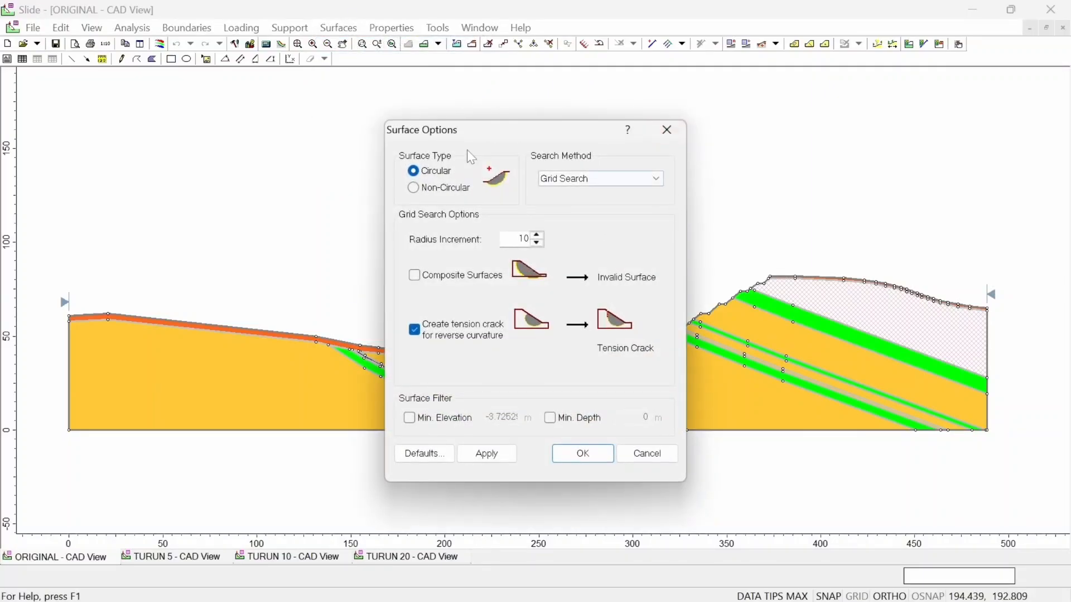
left_click(589, 179)
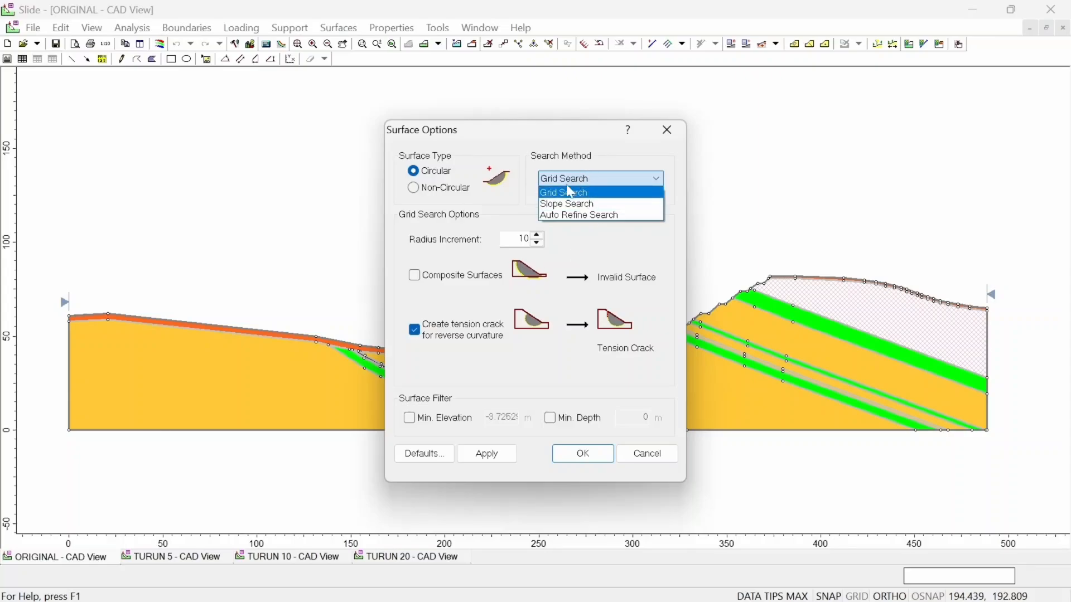
left_click(672, 141)
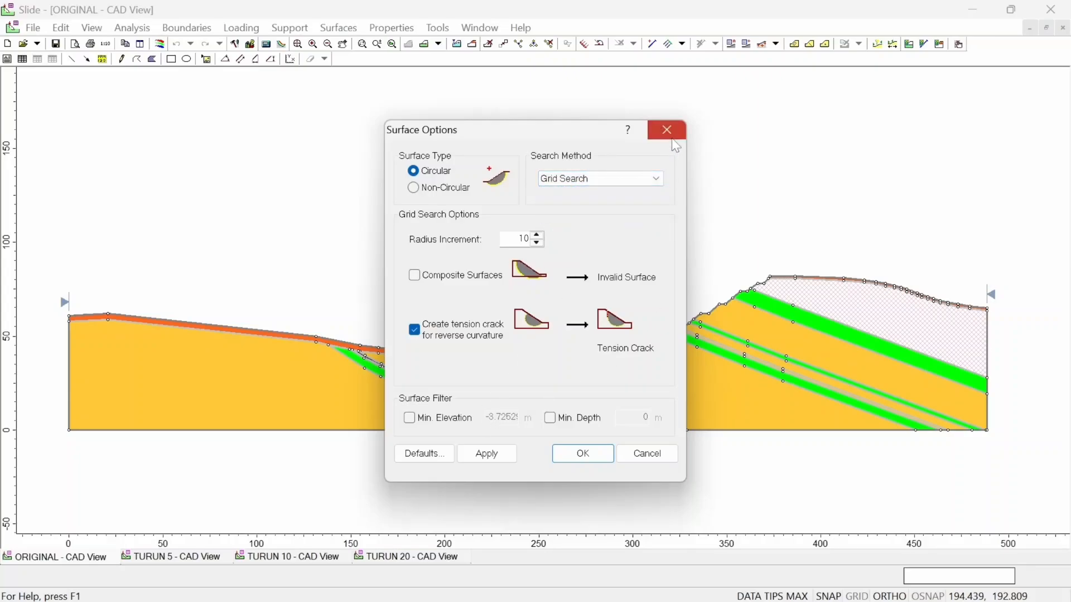
left_click(668, 130)
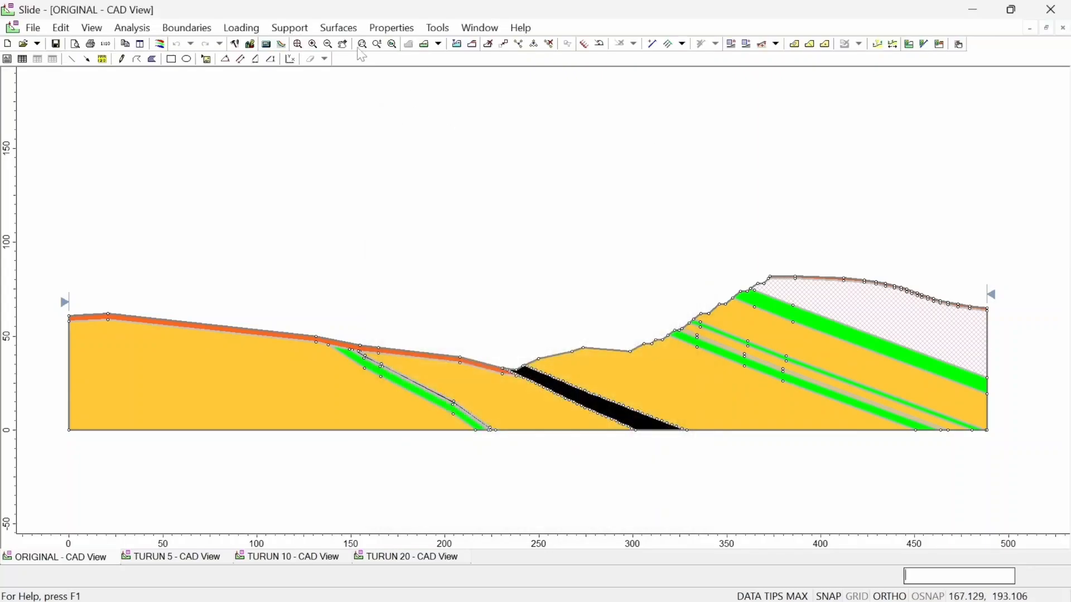
Add a slip center grid above the ORIGINAL slope from about (161, 229) to (338, 111), with 20 X and 30 Y intervals.
left_click(323, 29)
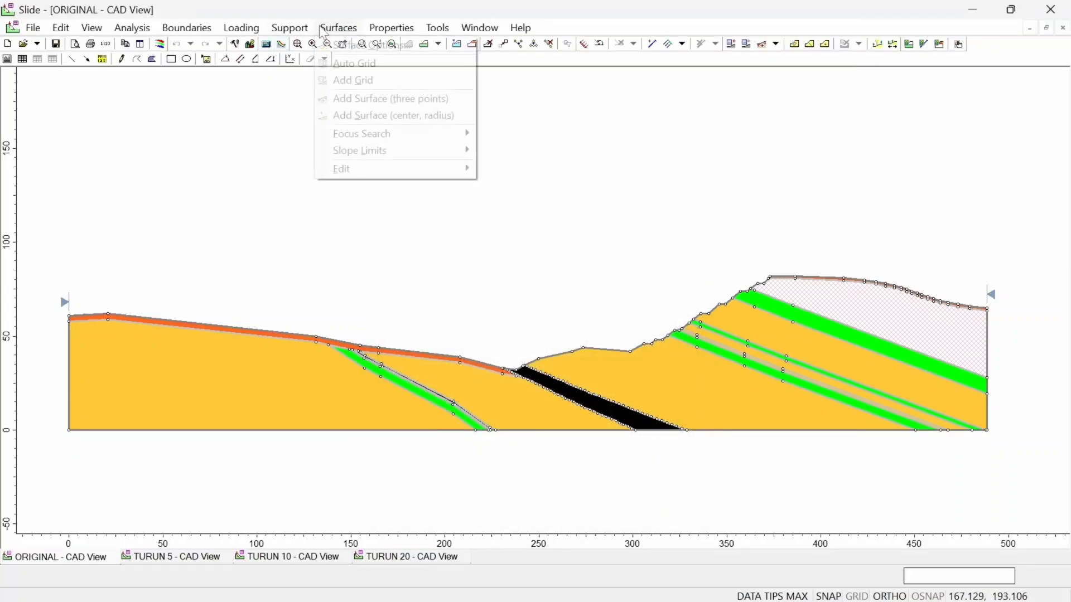
left_click(361, 80)
scroll(703, 212, "down", 1)
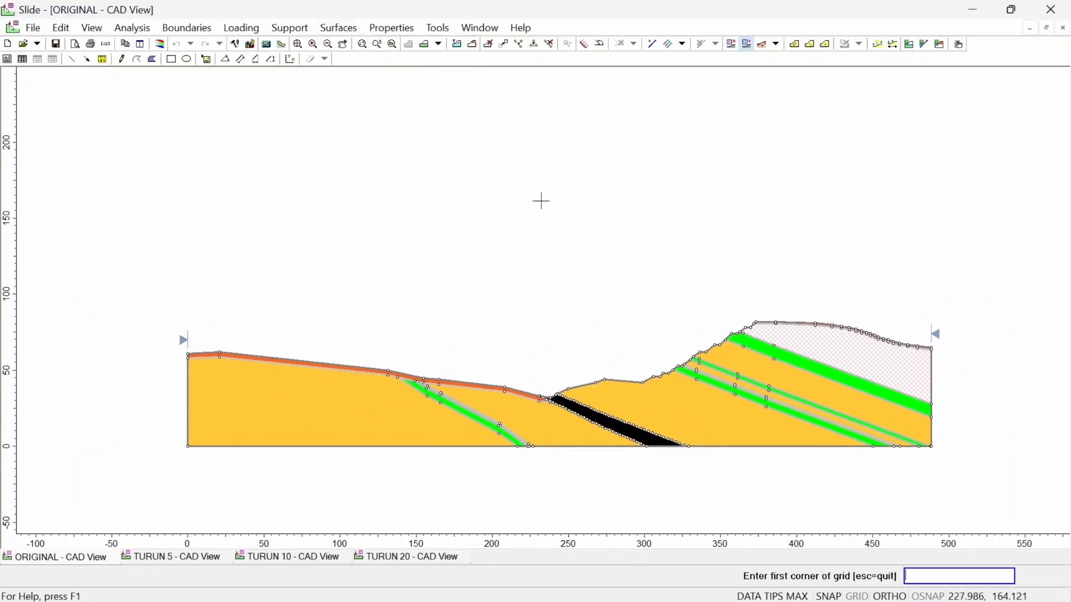
left_click(435, 99)
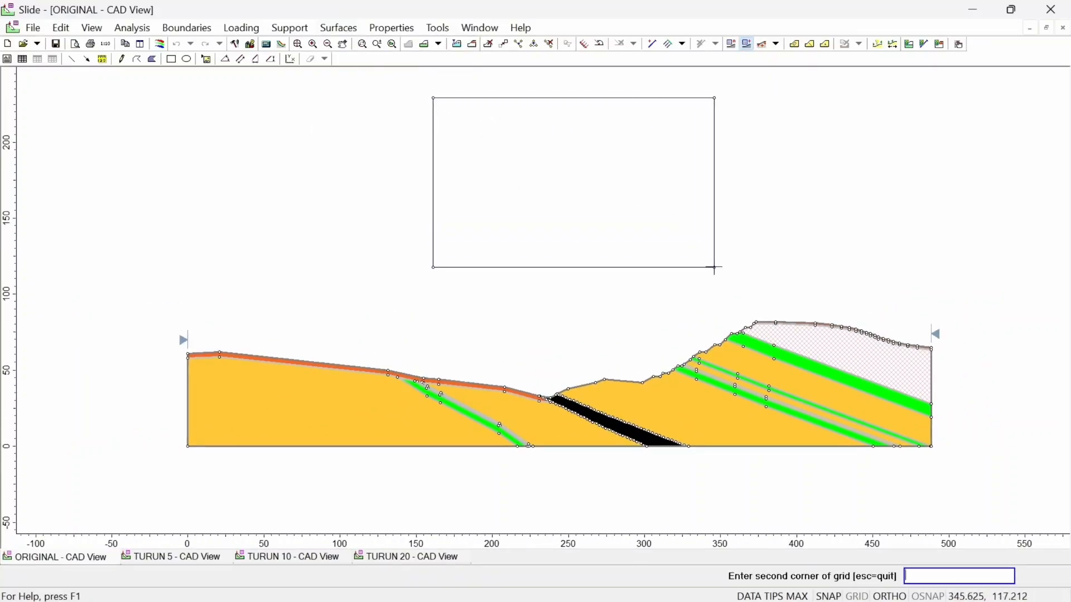
left_click(704, 278)
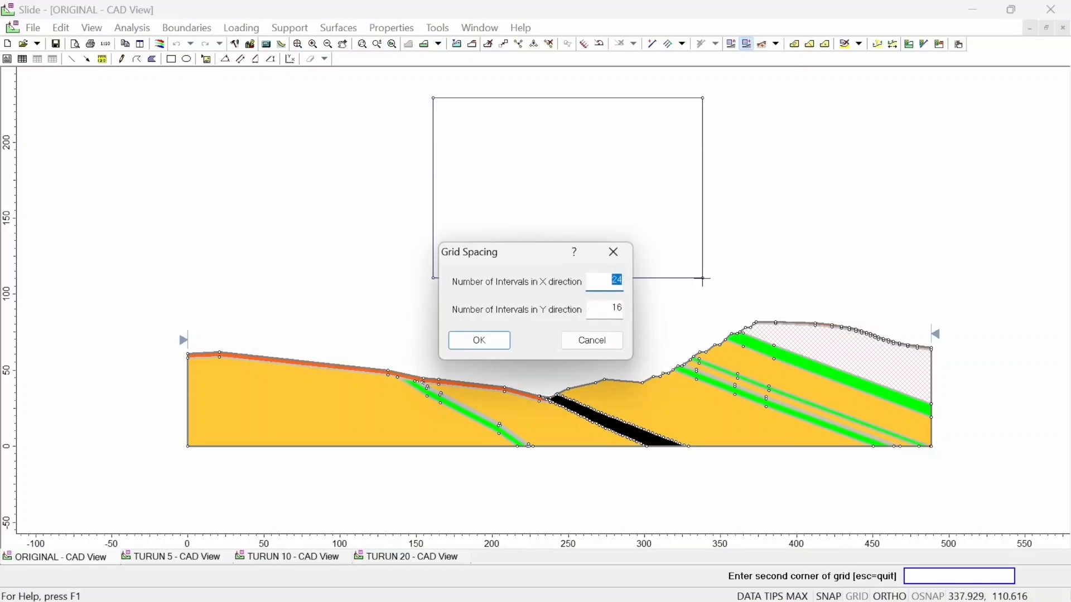
type("2")
key("Tab")
type("3")
left_click(479, 341)
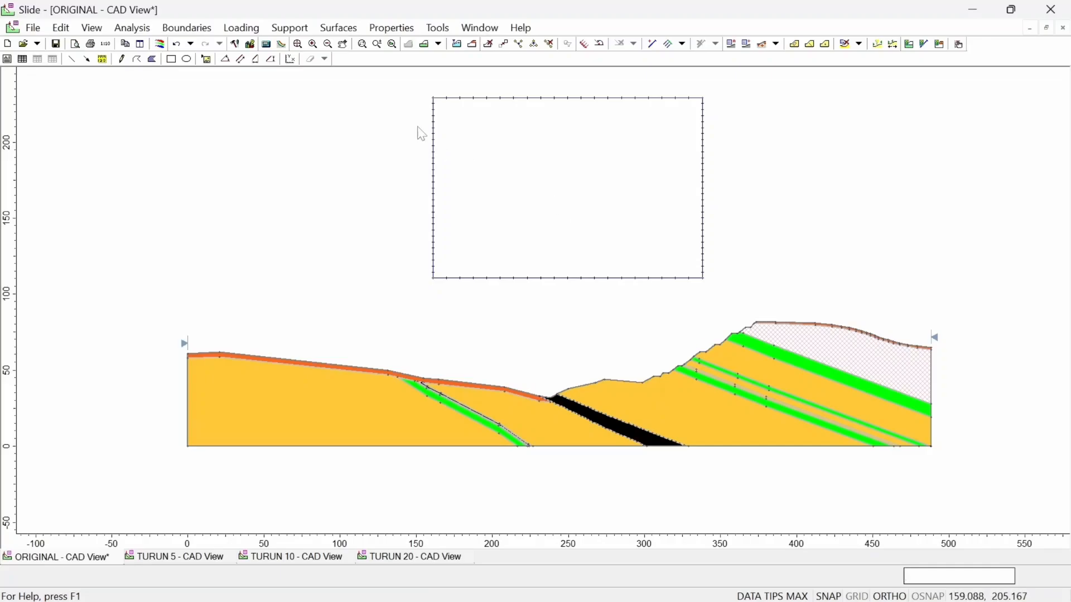
Compute the ORIGINAL model and view its Bishop simplified results in SlideInterpret before returning to Slide.
left_click(266, 44)
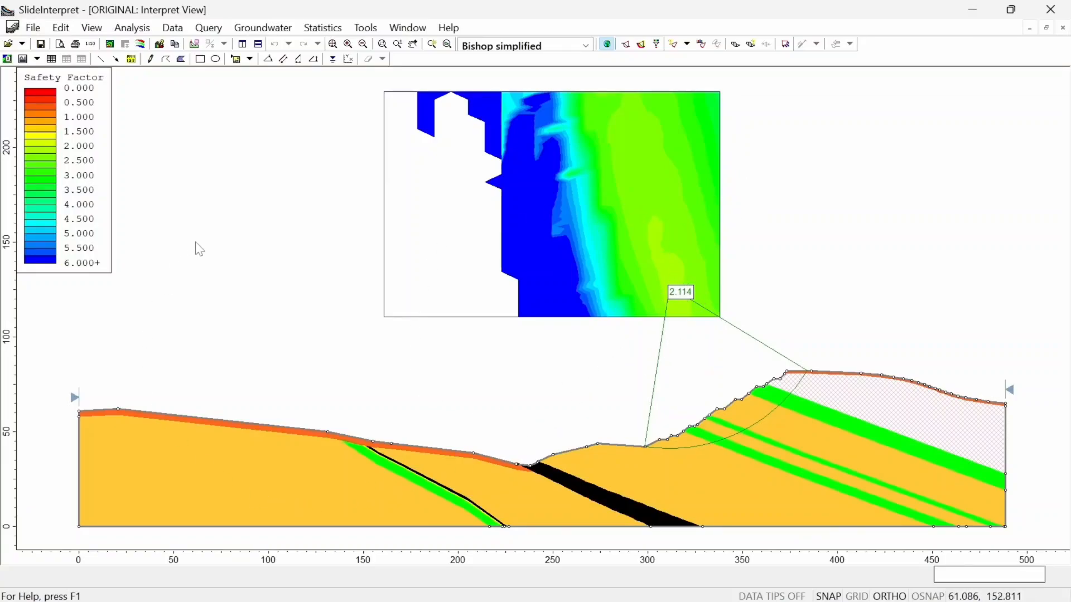
key("alt+Tab")
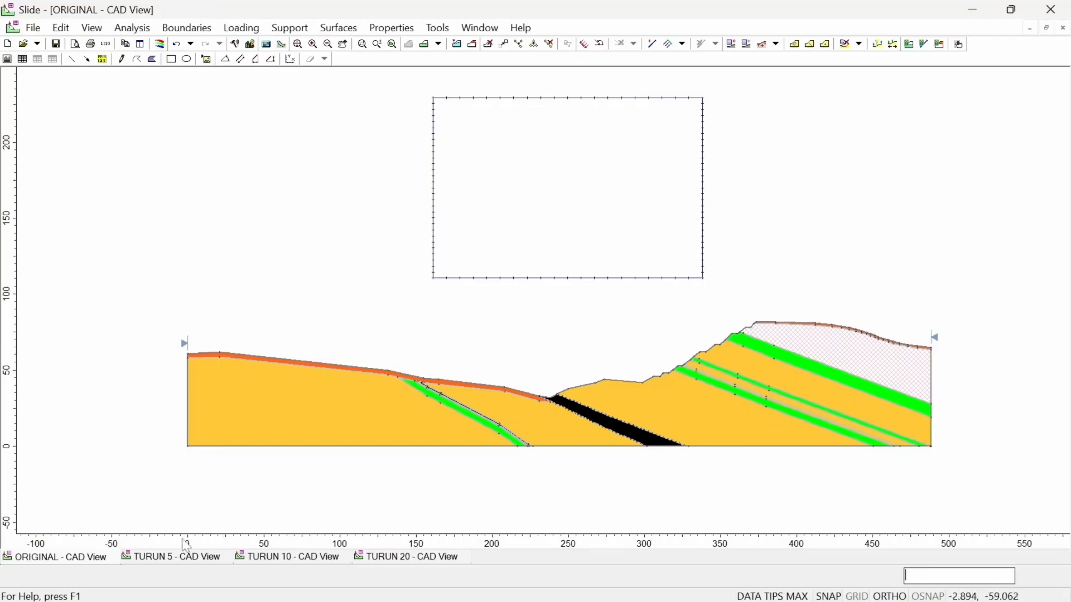
In the TURUN 5 model, add a slip center grid from about (164, 191) to (326, 107), with 20 X and 30 Y intervals.
left_click(187, 555)
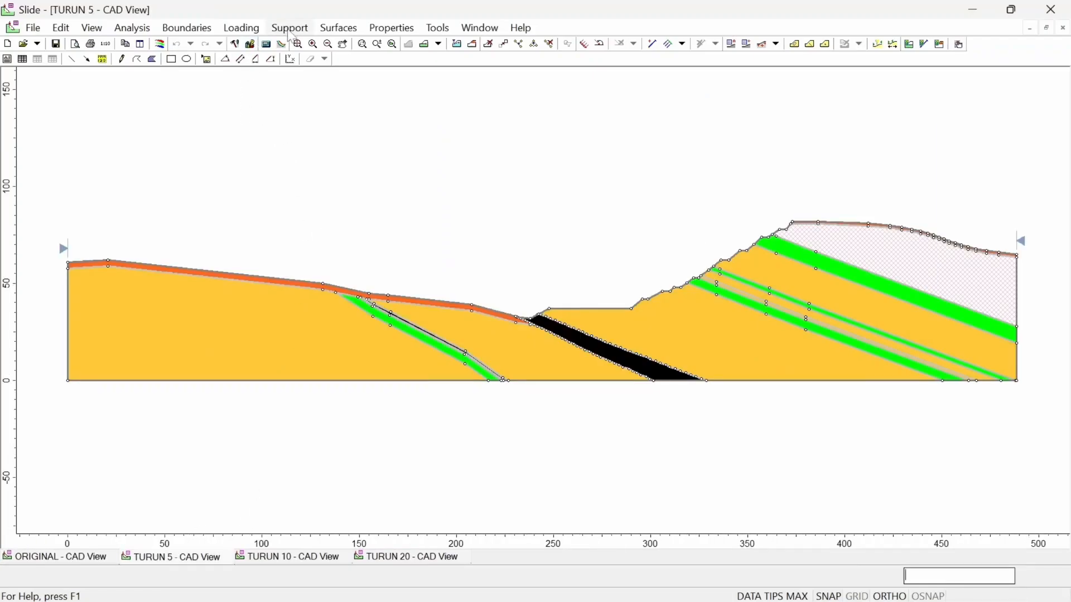
left_click(342, 28)
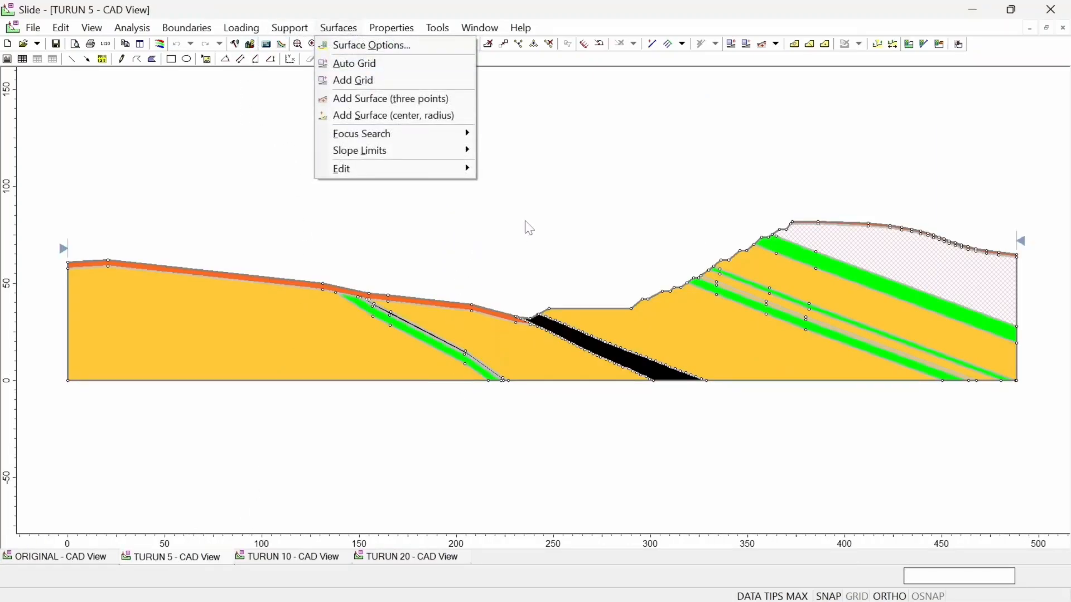
left_click_drag(530, 229, 475, 282)
left_click(334, 29)
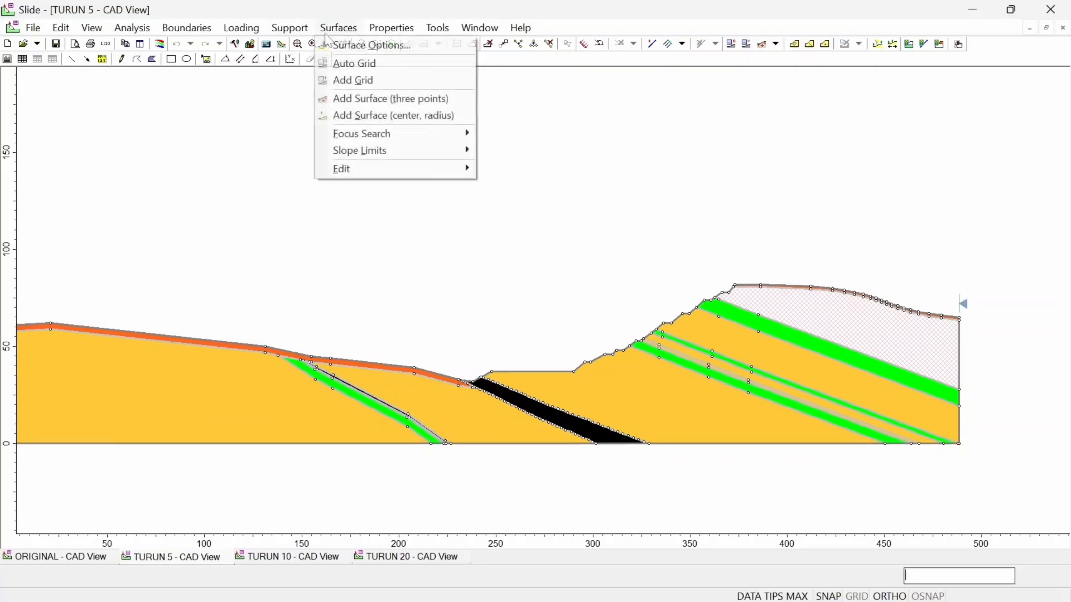
left_click(337, 80)
left_click(328, 72)
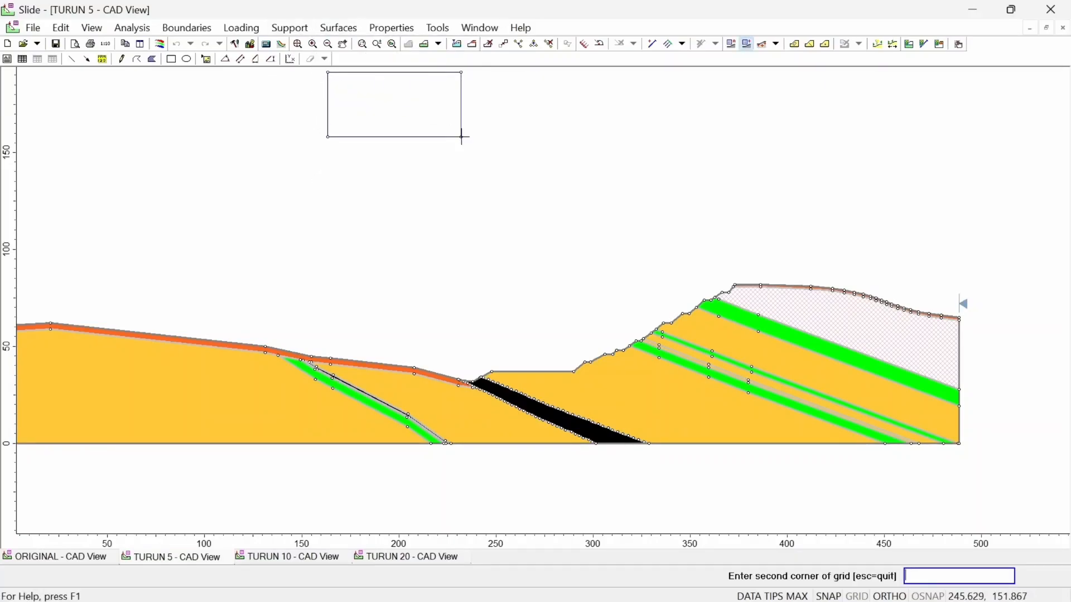
left_click(644, 235)
type("2")
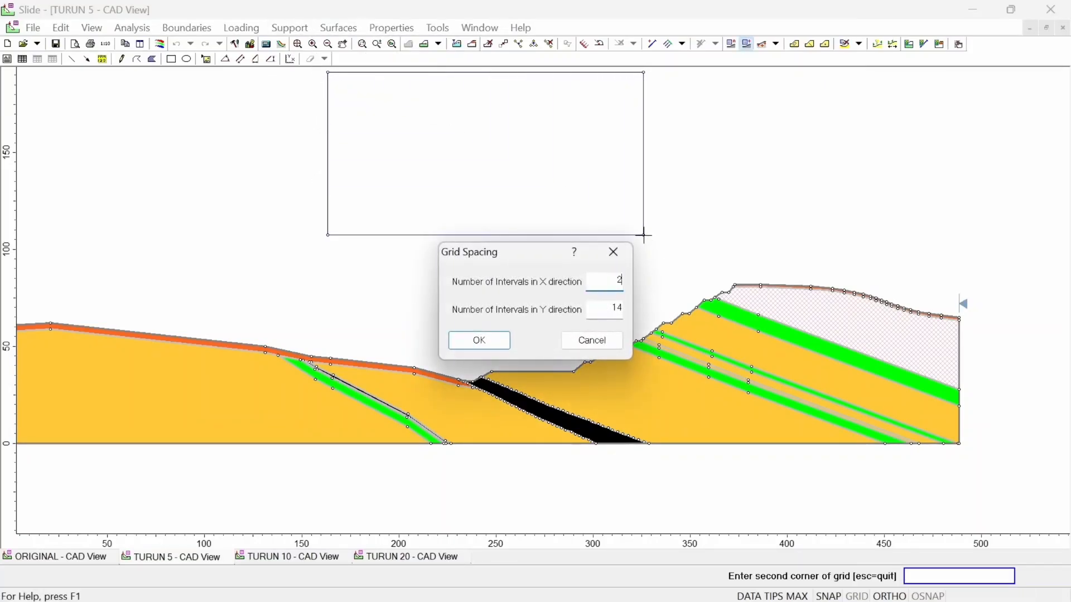
type("0")
key("Tab")
type("3")
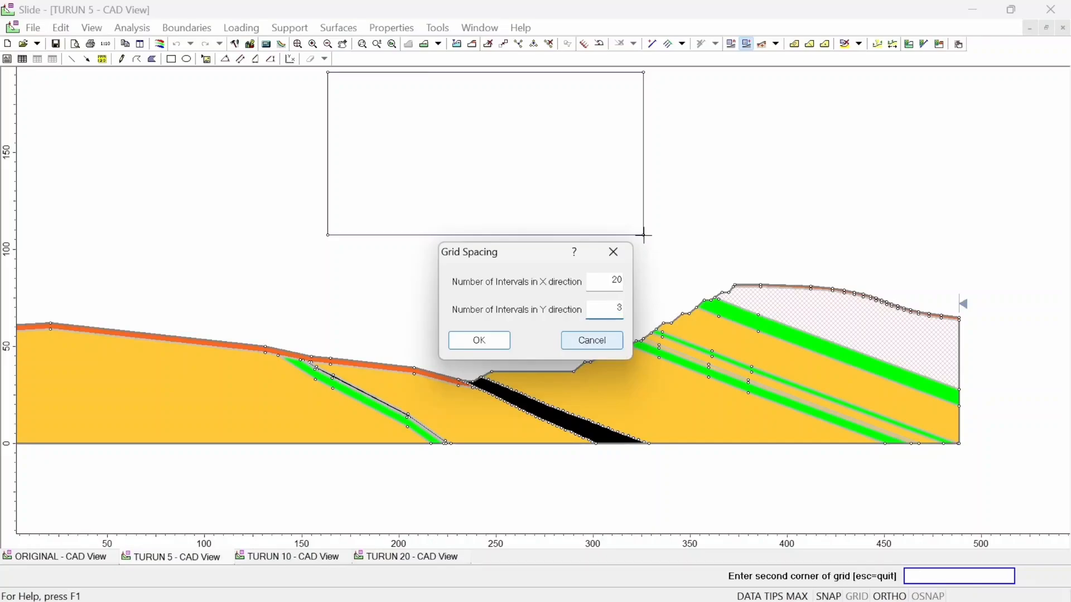
left_click(490, 341)
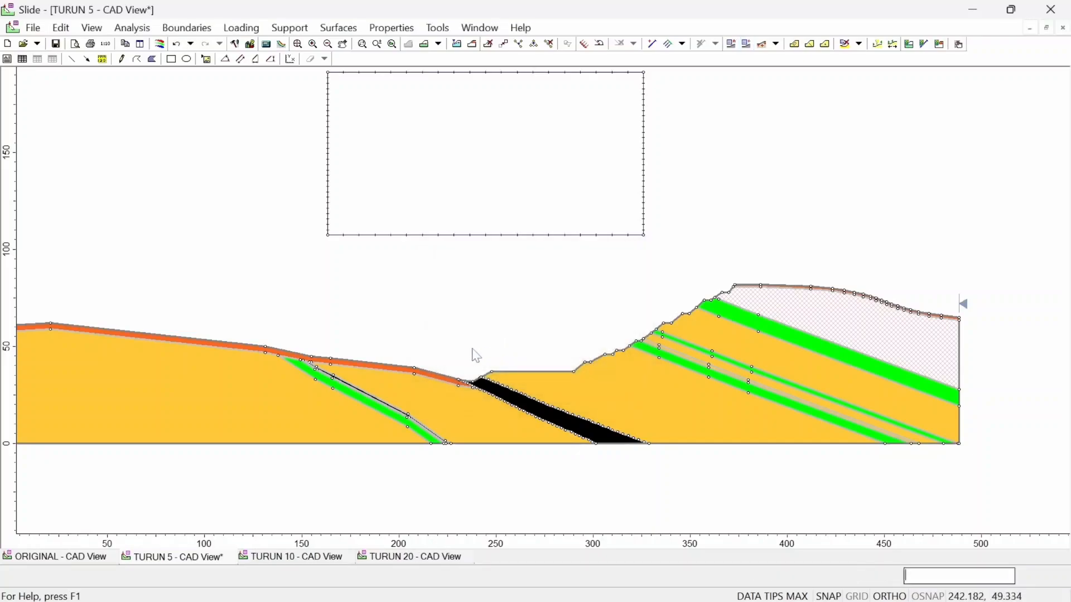
Compute the TURUN 5 model and view its Bishop simplified results in SlideInterpret before returning to Slide.
left_click(267, 45)
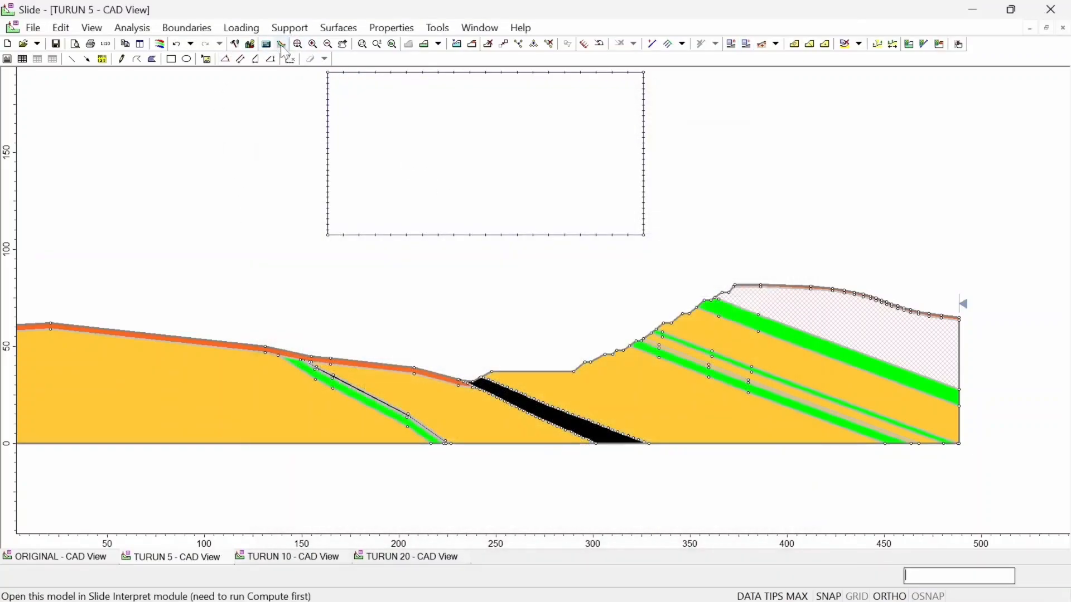
left_click(282, 44)
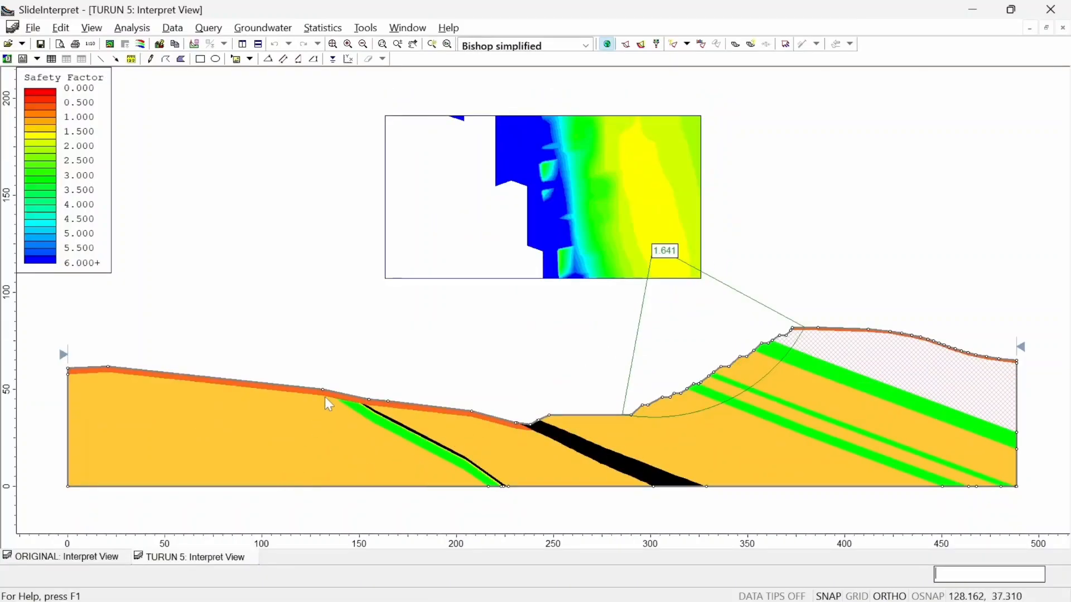
key("alt+Tab")
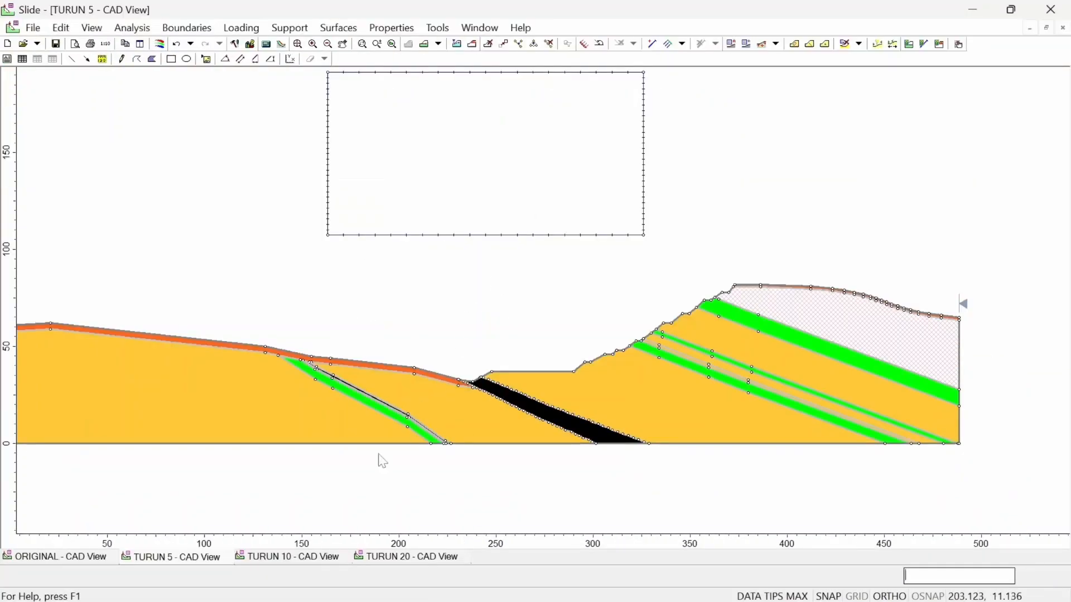
In the TURUN 10 model, add a slip center grid from about (164, 228) to (338, 109), with 20 X and 30 Y intervals.
left_click(282, 557)
middle_click(551, 232)
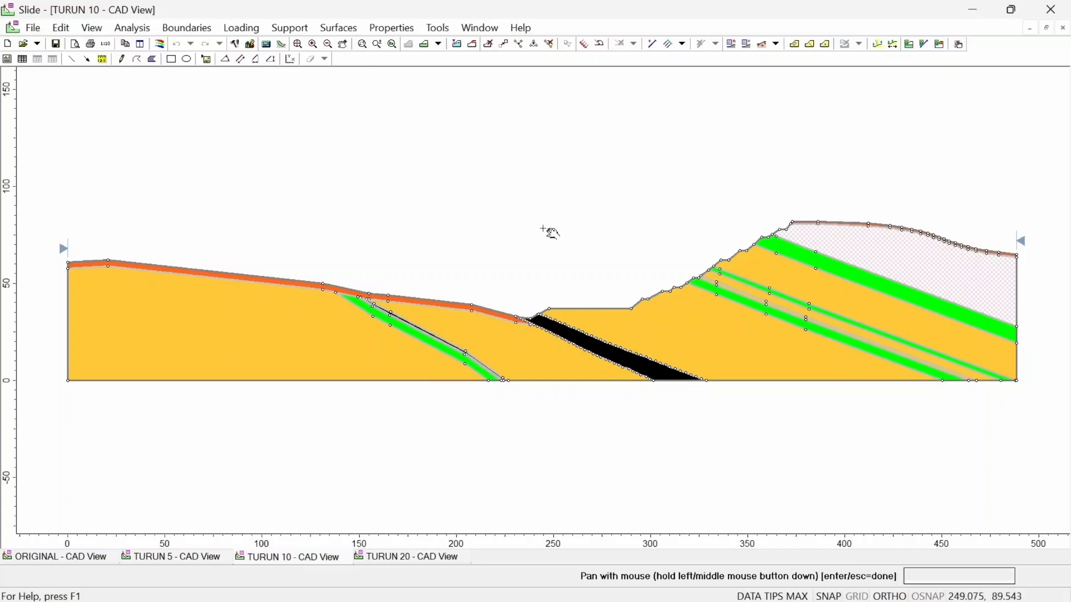
scroll(502, 262, "down", 3)
left_click(339, 27)
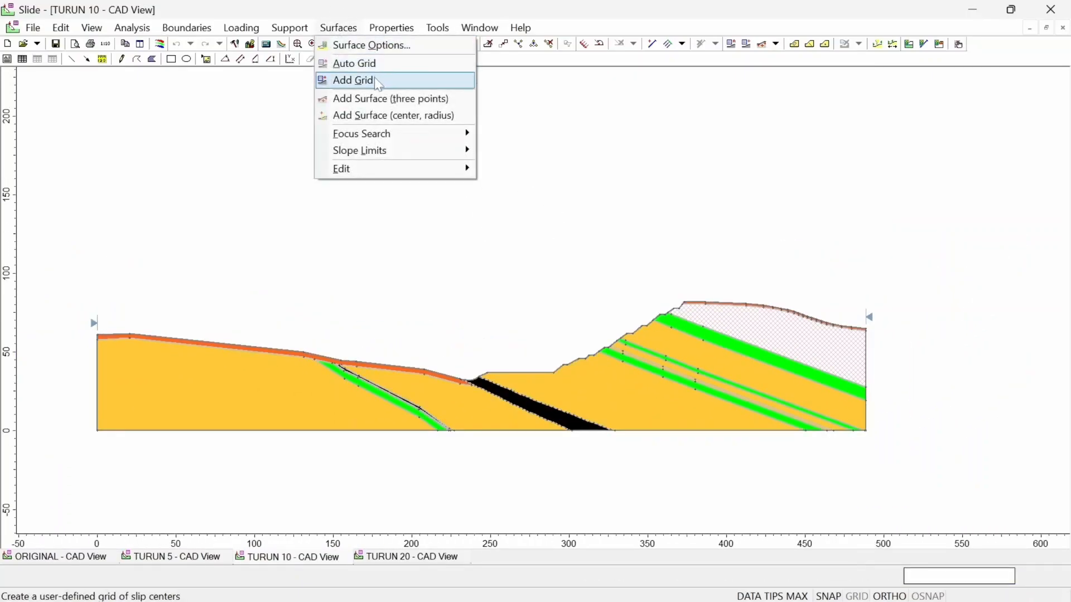
left_click(373, 79)
left_click(354, 72)
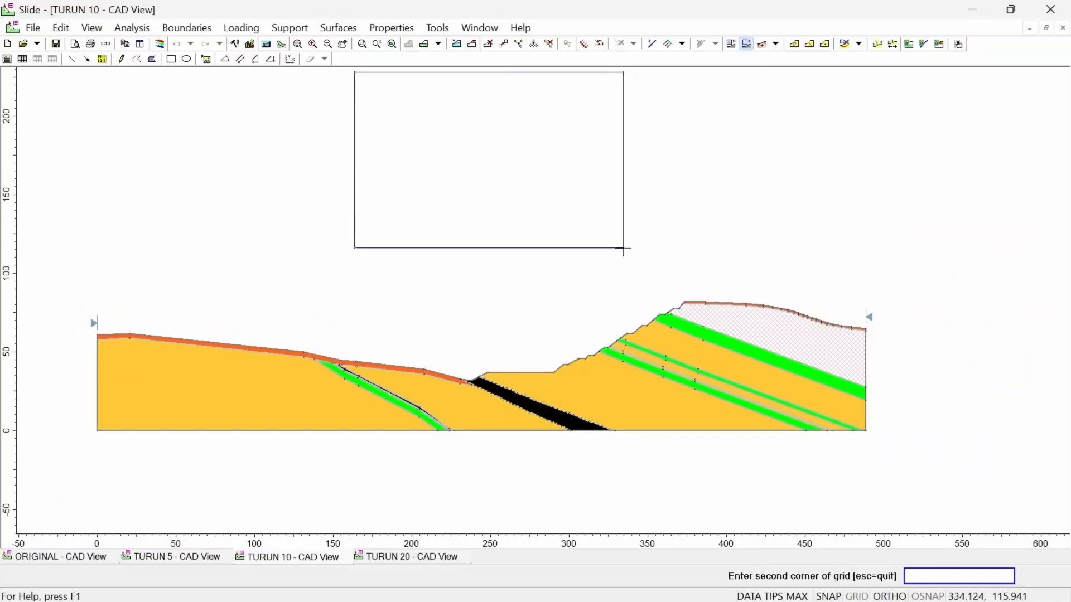
left_click(629, 259)
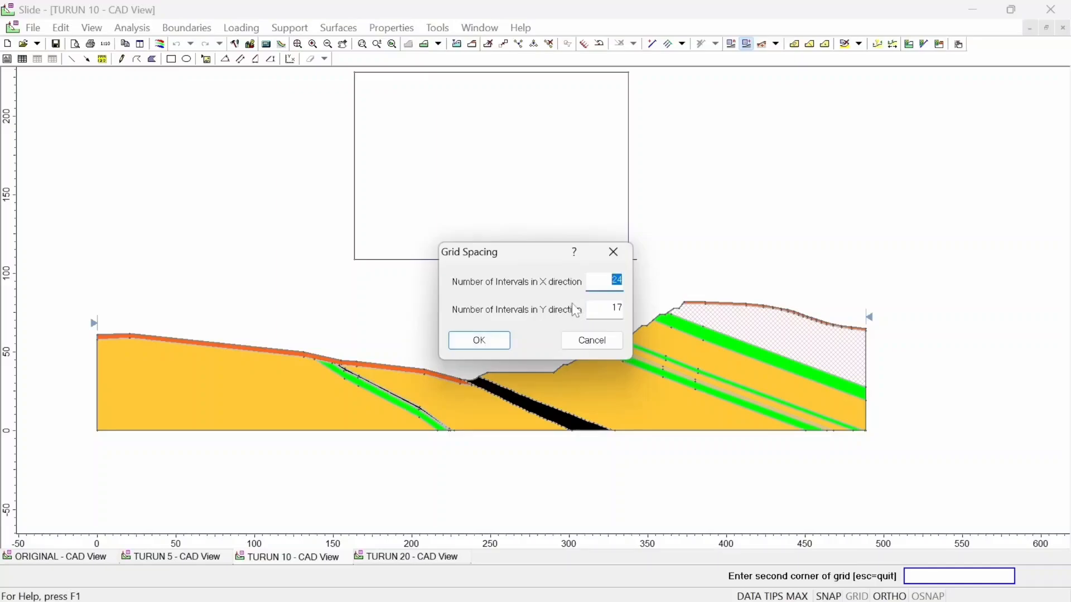
type("230")
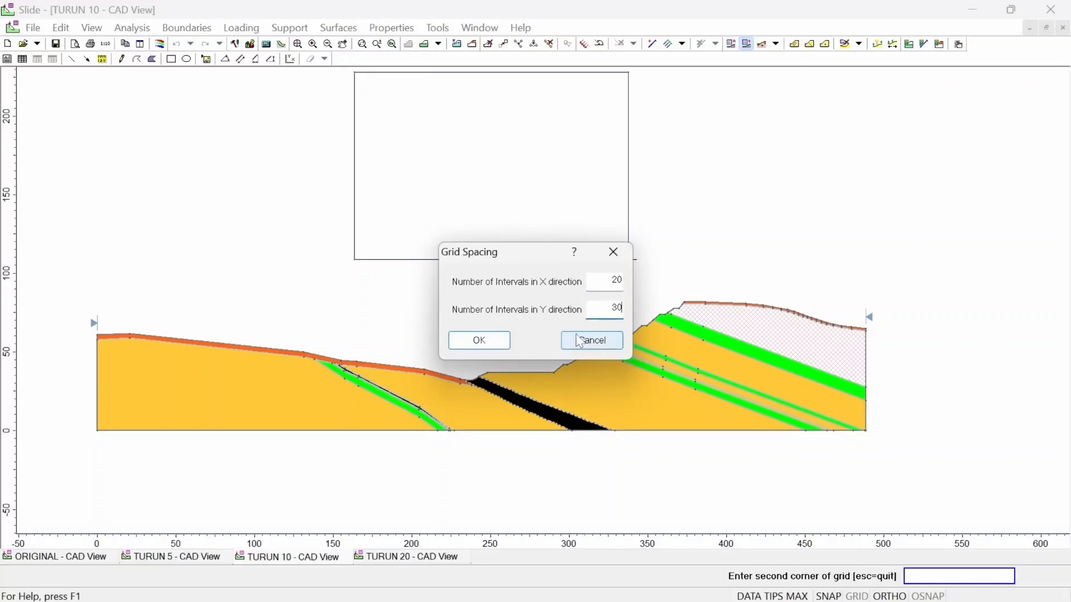
left_click(481, 340)
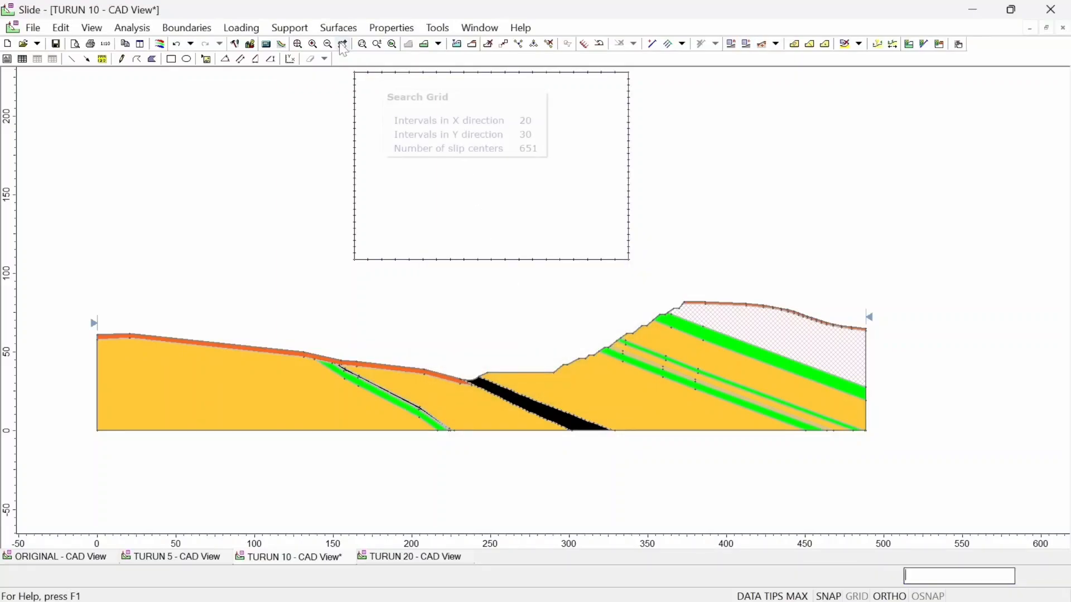
Compute the TURUN 10 model and view its Bishop simplified results in SlideInterpret before returning to Slide.
left_click(265, 46)
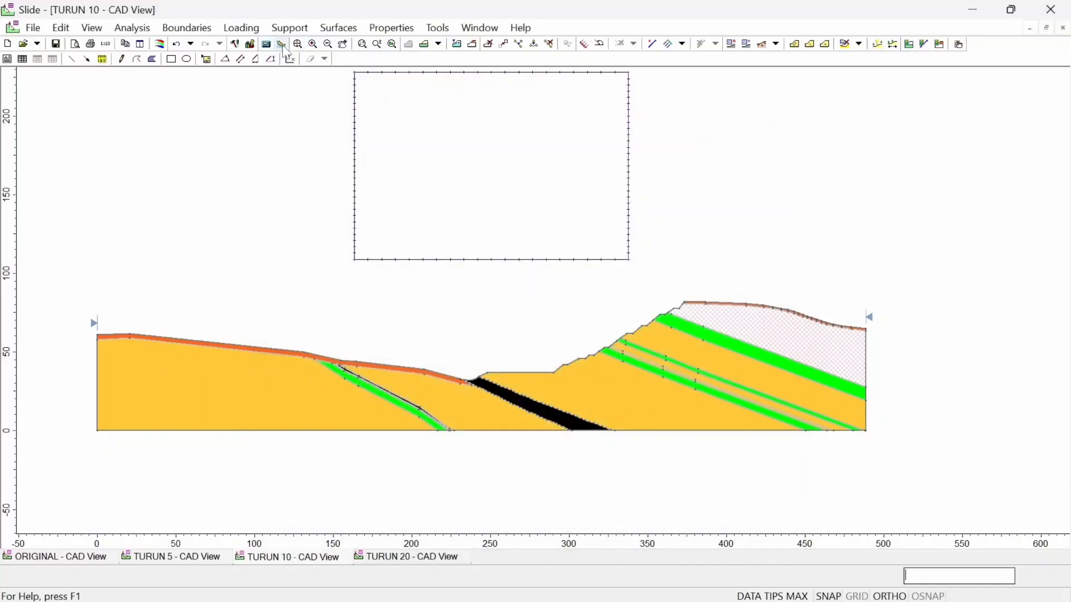
left_click(282, 44)
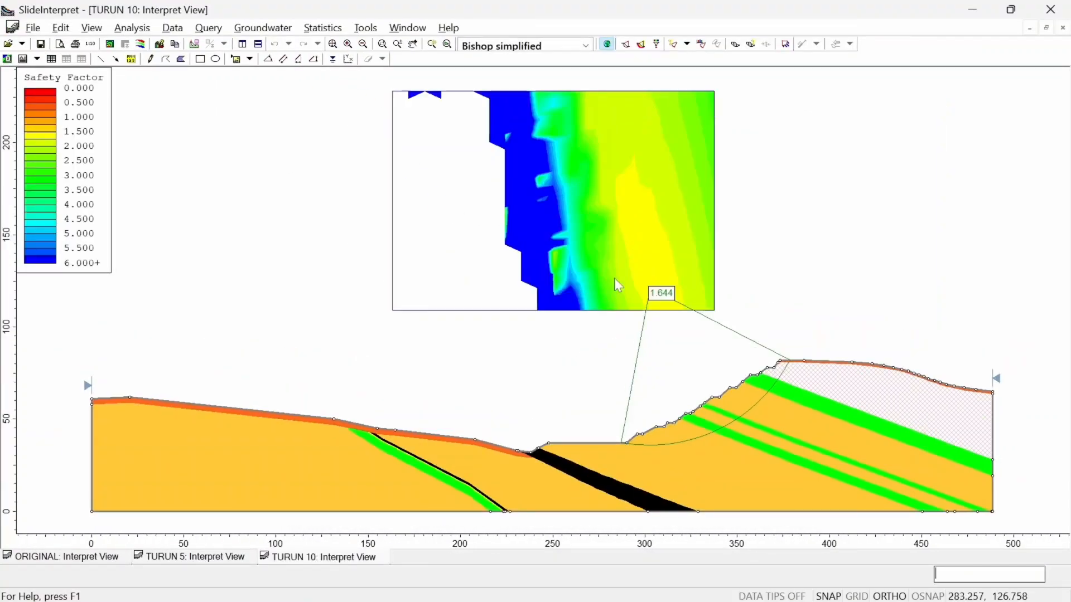
key("alt+Tab")
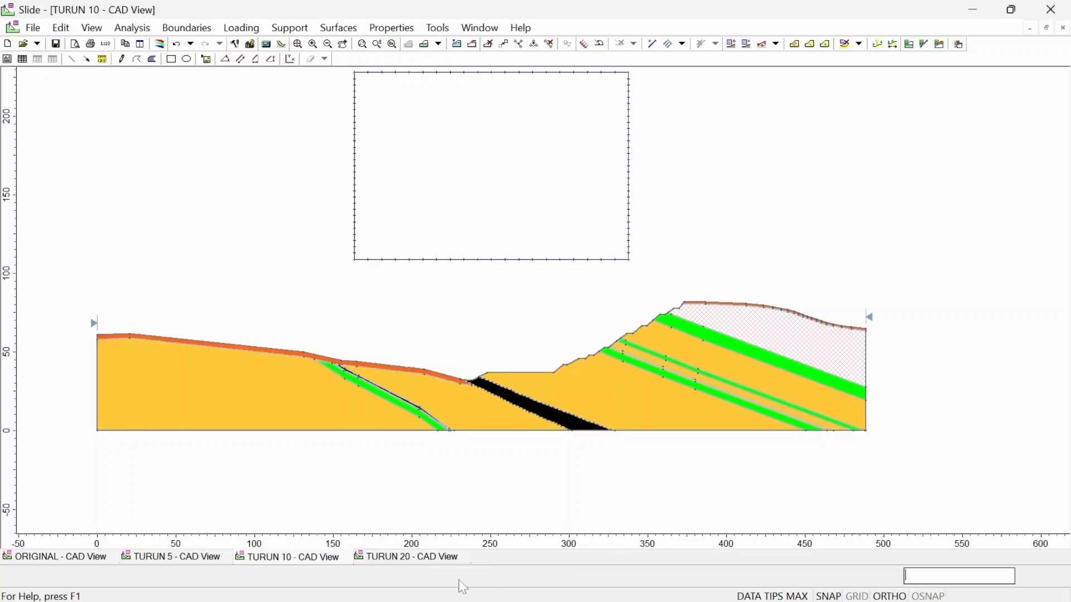
In the TURUN 20 model, add a slip center grid from about (151, 242) to (362, 118), with 20 X and 30 Y intervals.
left_click(411, 561)
scroll(504, 342, "down", 3)
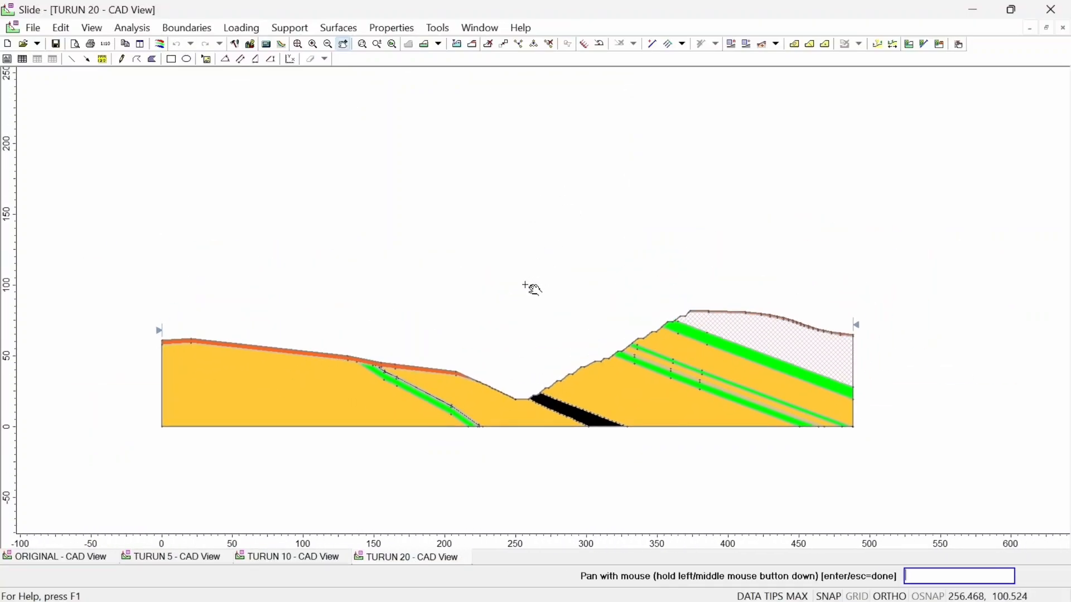
left_click(338, 28)
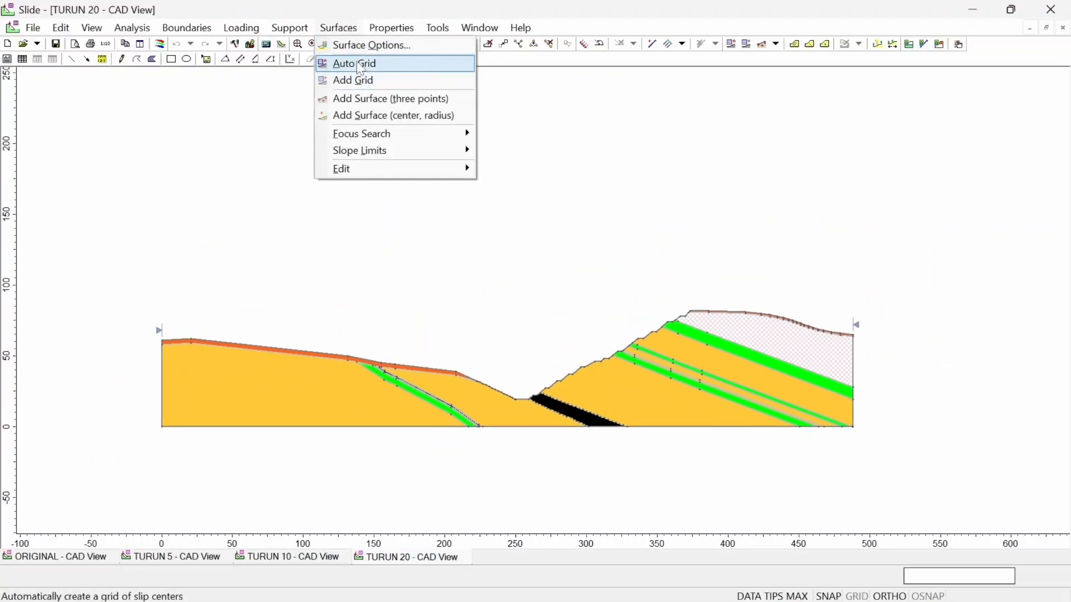
left_click(357, 79)
left_click(375, 84)
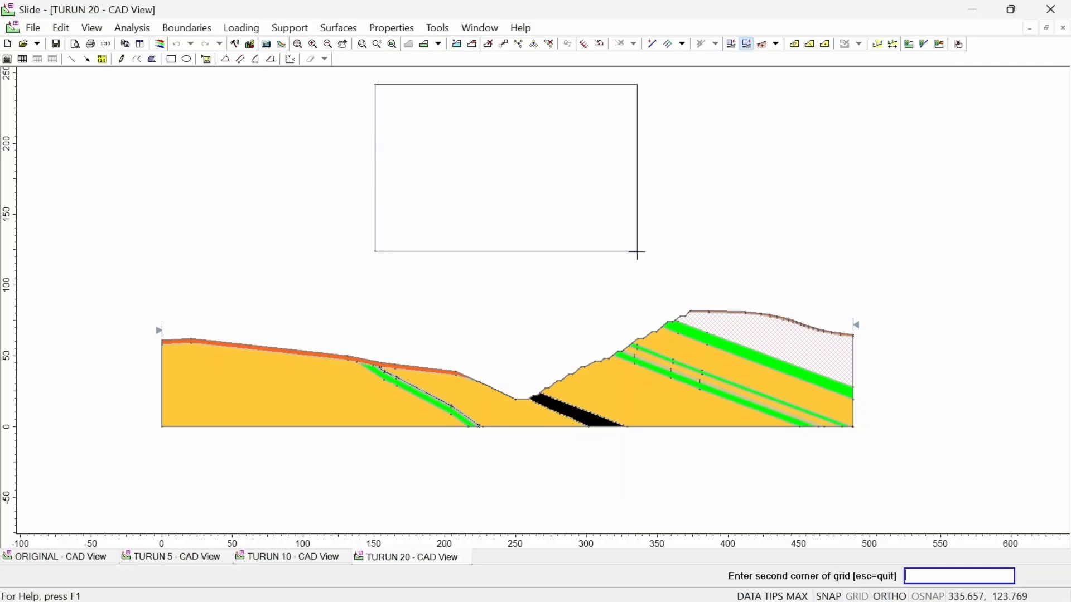
left_click(675, 259)
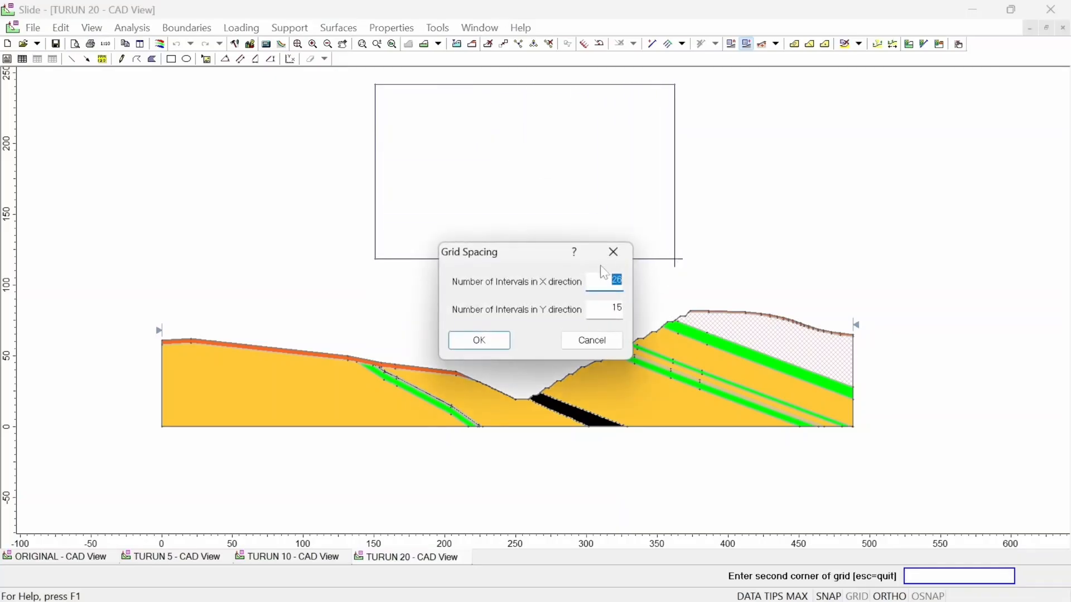
type("2")
type("30")
left_click(495, 348)
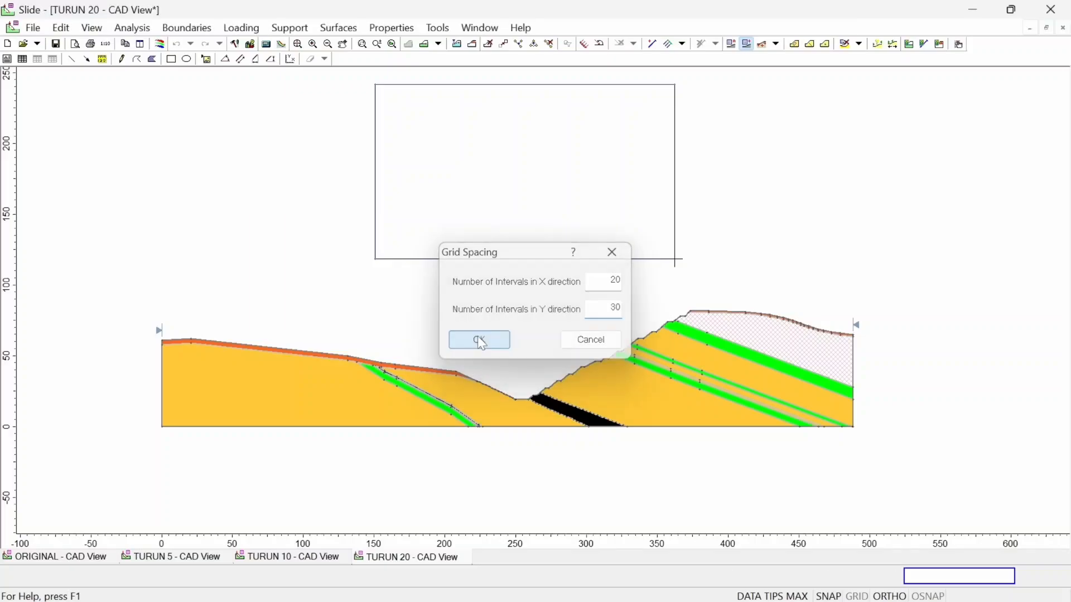
Compute the TURUN 20 model and open its Bishop simplified results in SlideInterpret.
left_click(268, 43)
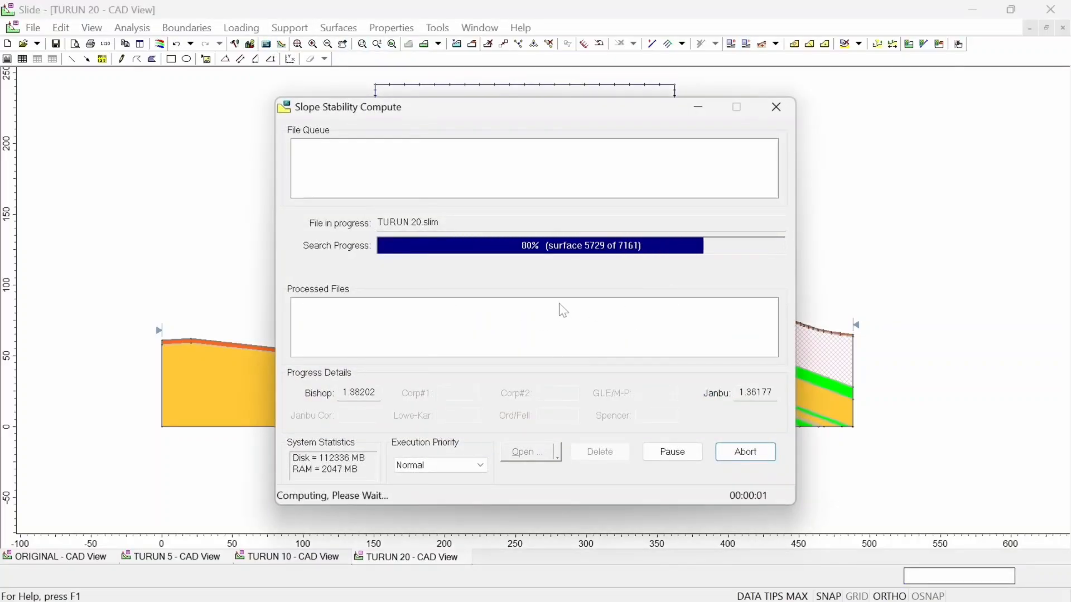
left_click(283, 45)
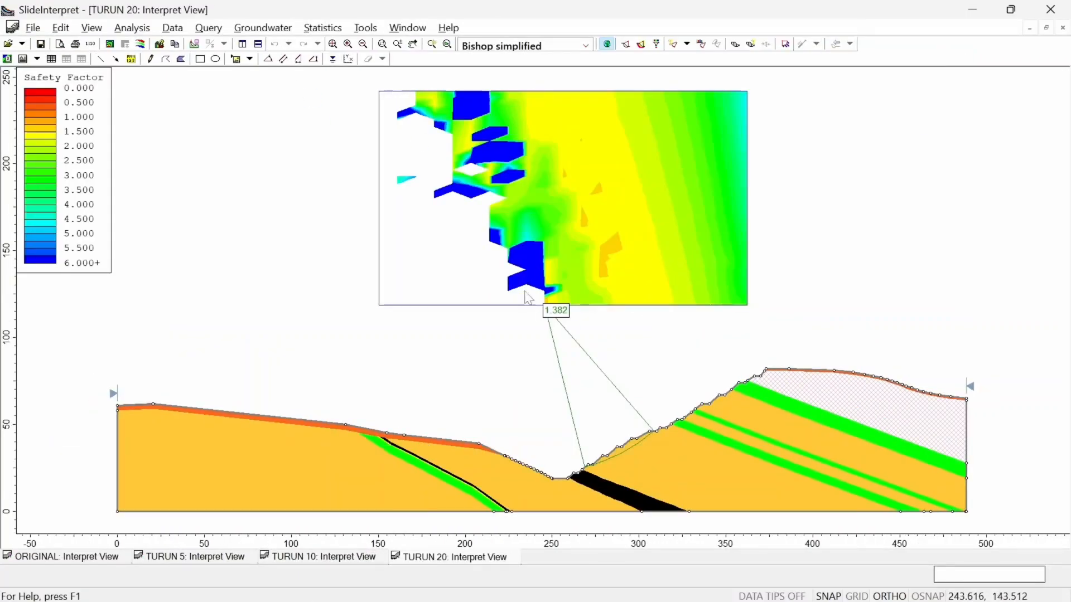
Compare the Bishop simplified safety factors and critical slip surfaces across the ORIGINAL, TURUN 5, TURUN 10 and TURUN 20 results.
left_click(64, 556)
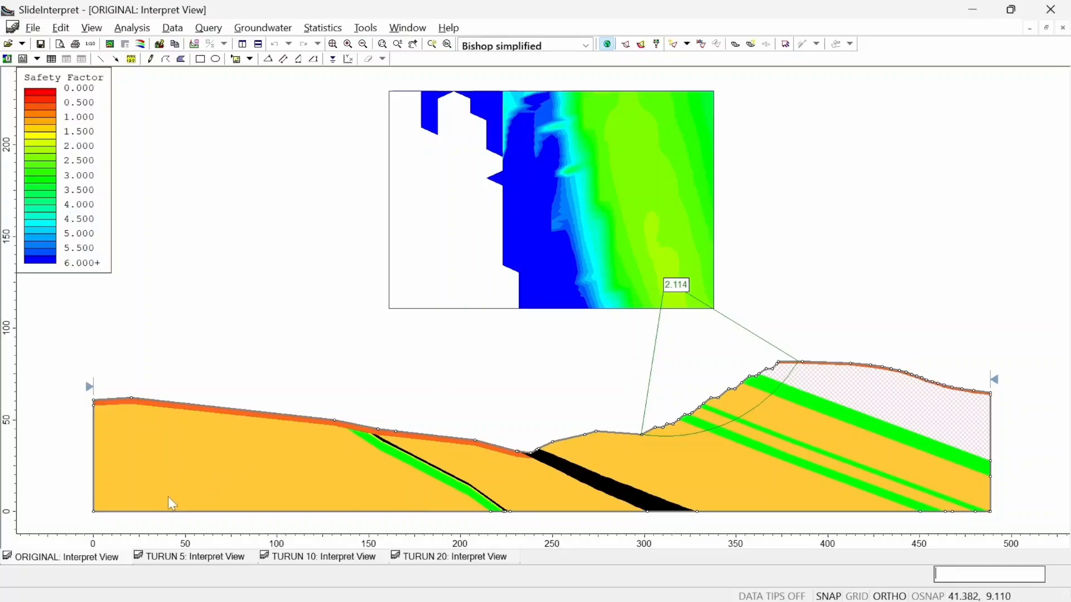
left_click(184, 556)
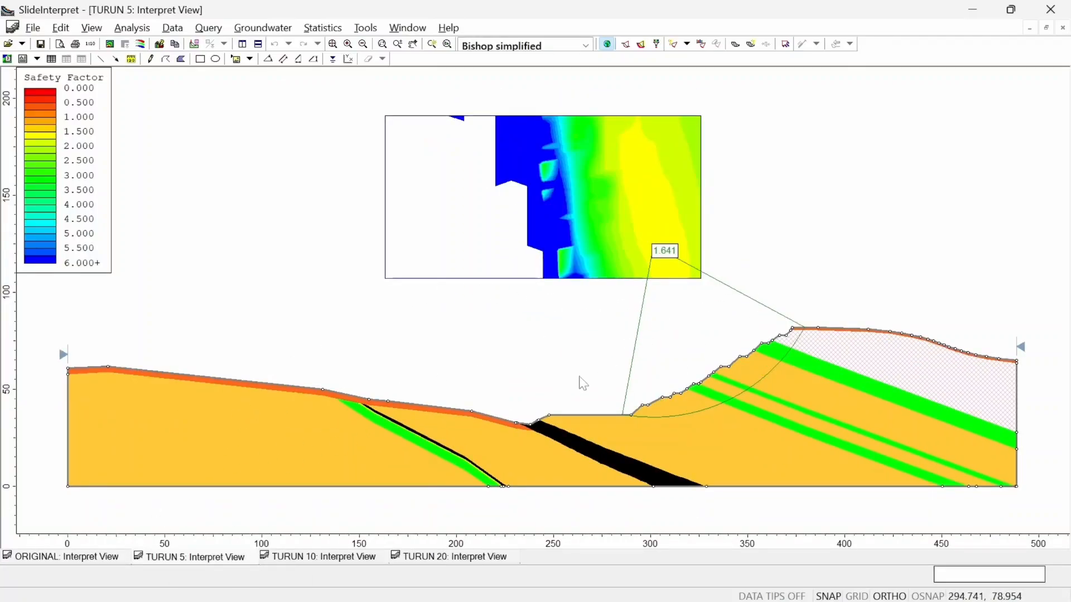
left_click(298, 560)
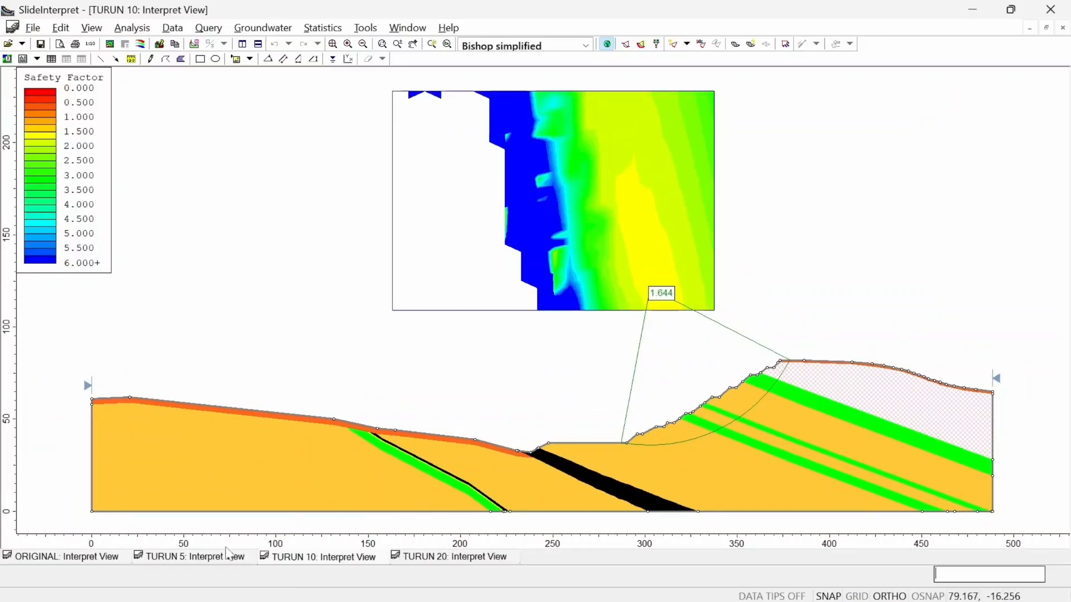
left_click(204, 554)
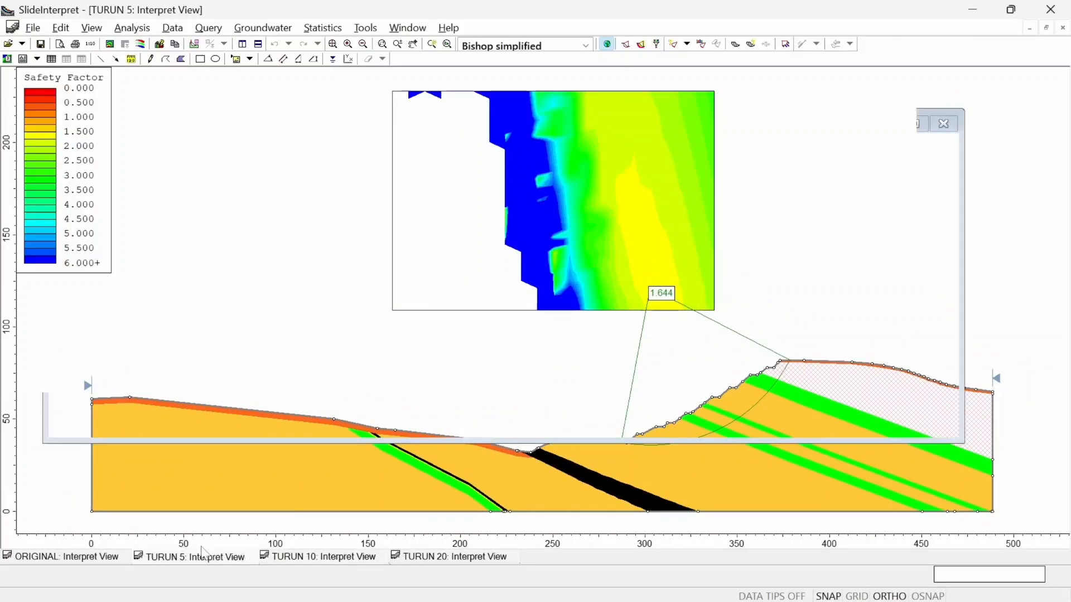
left_click(428, 560)
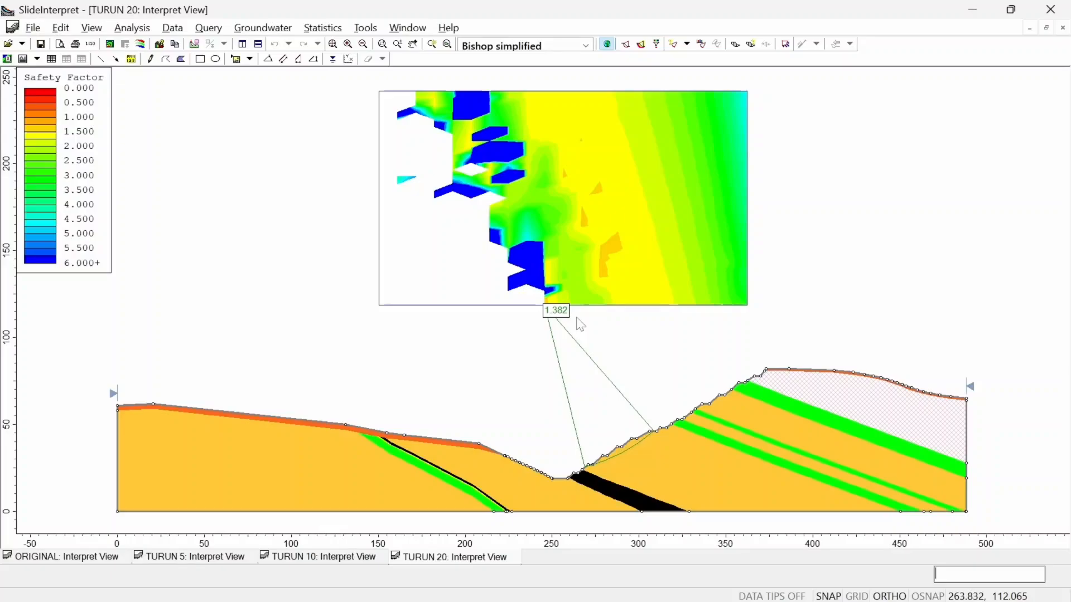
left_click(75, 557)
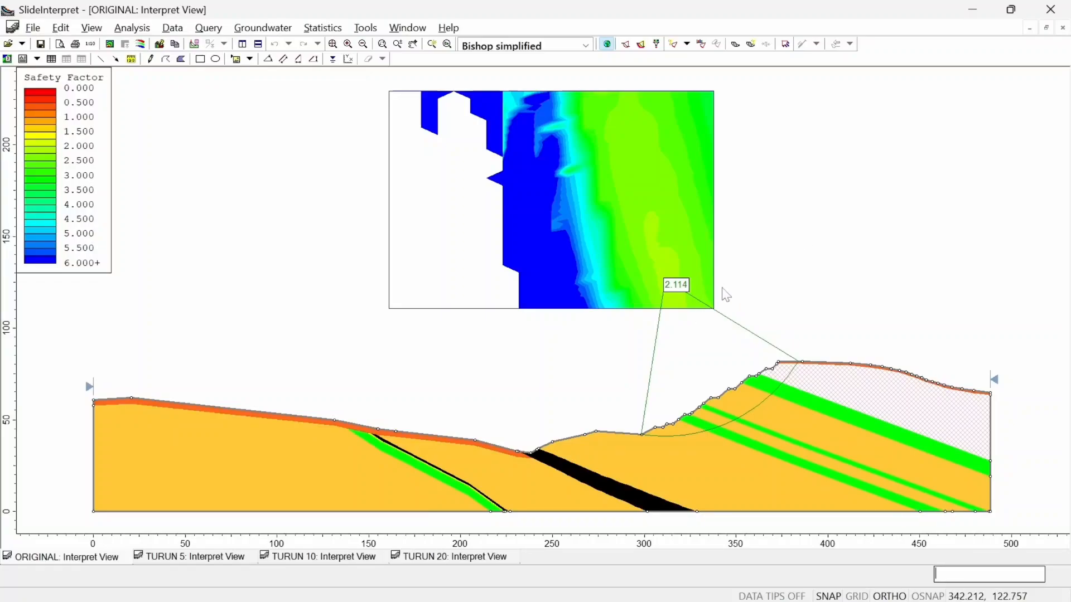
left_click(213, 557)
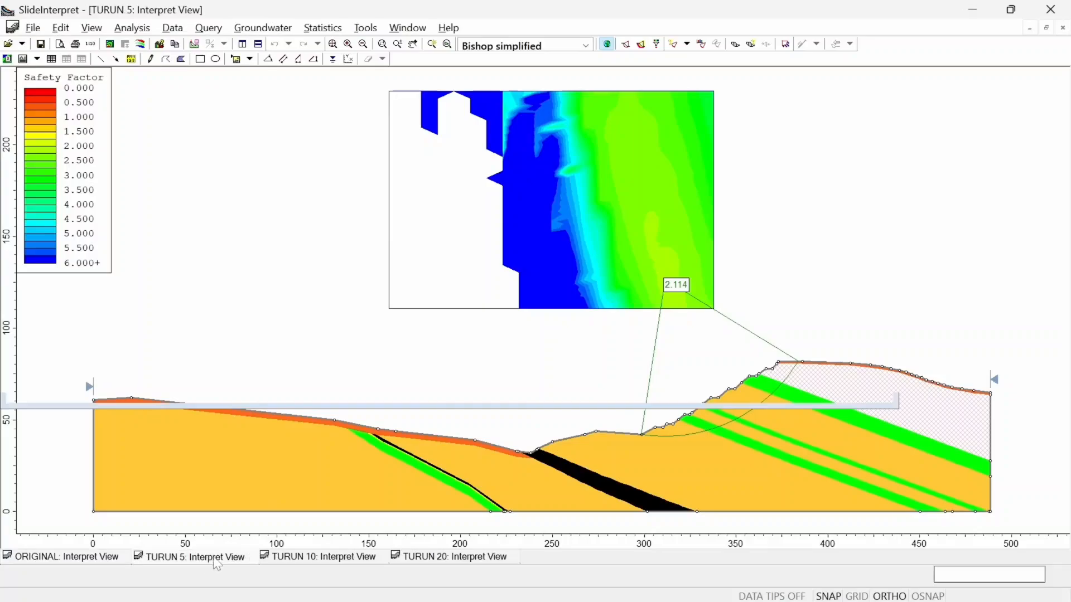
left_click(307, 556)
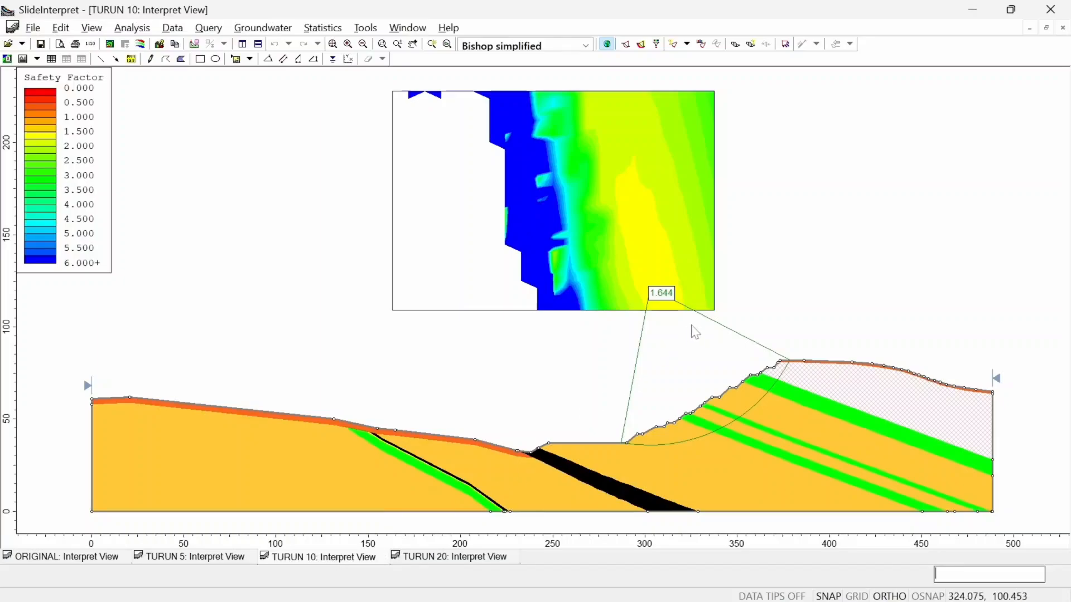
left_click(433, 557)
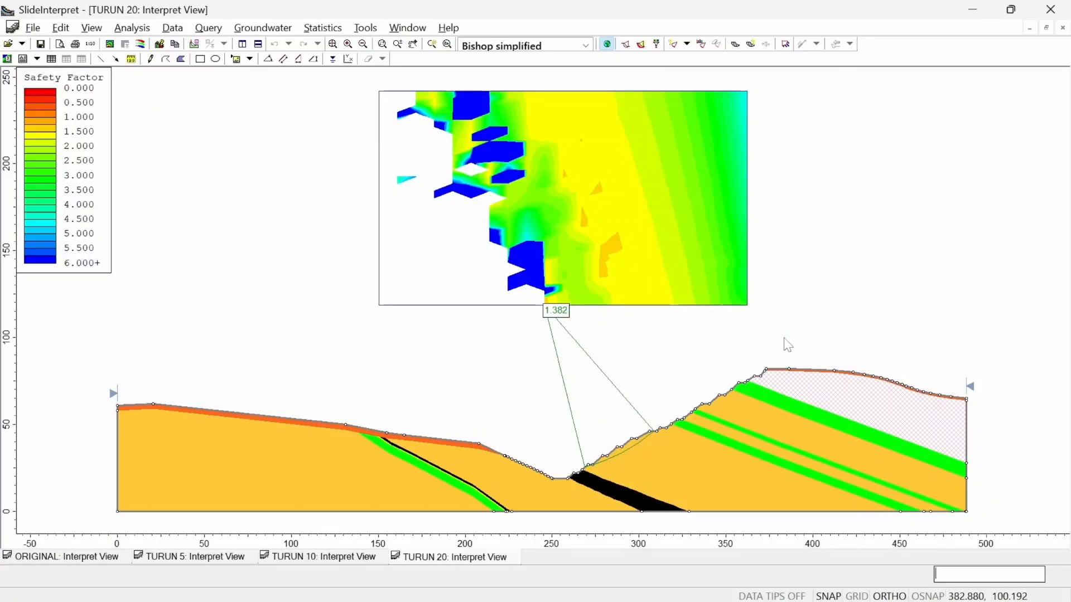
left_click(114, 557)
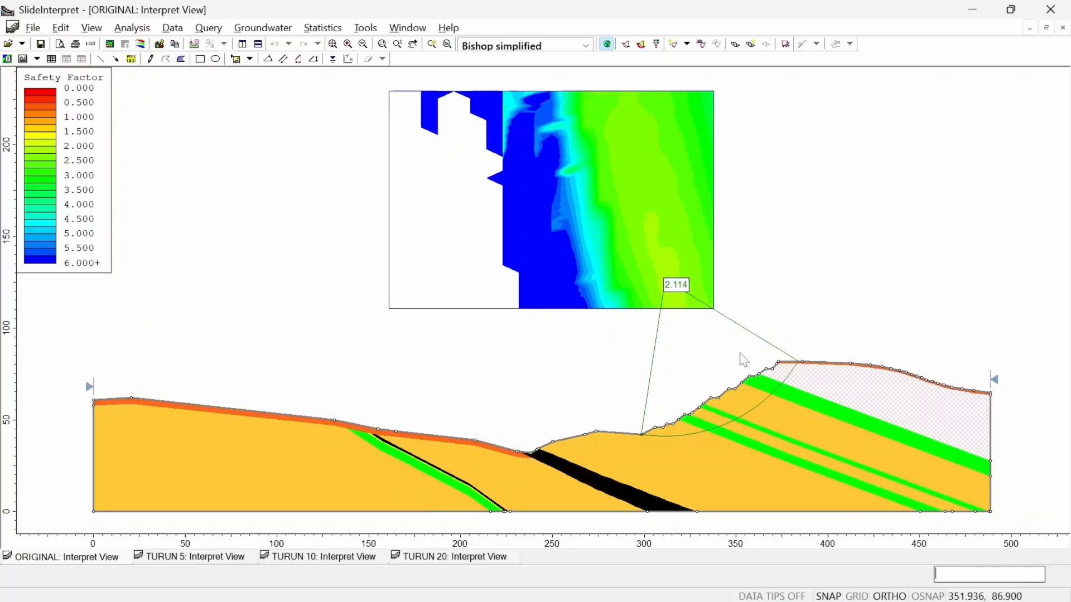
left_click(425, 560)
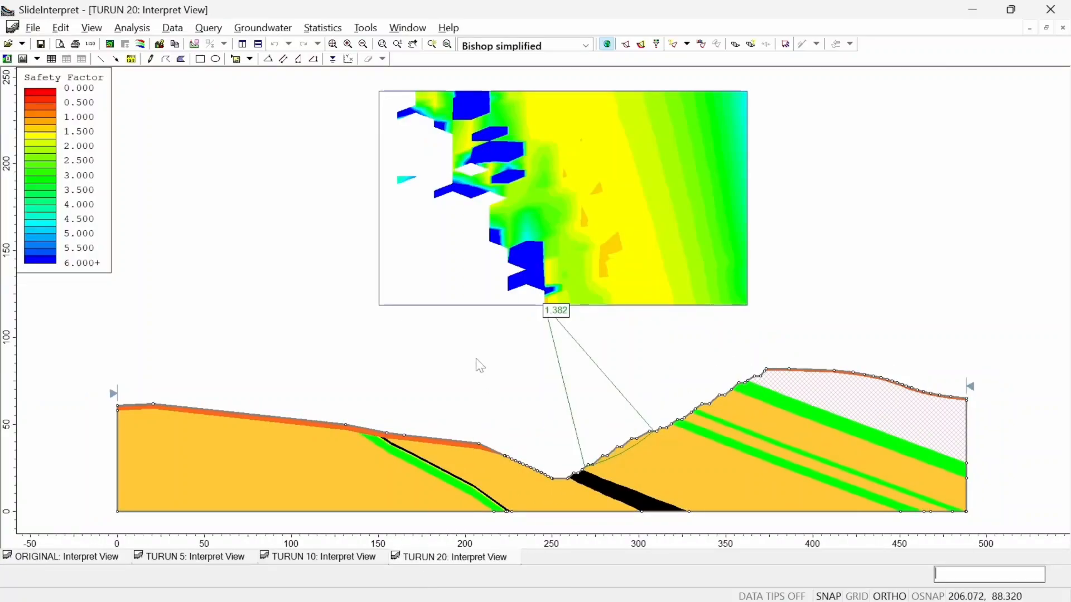